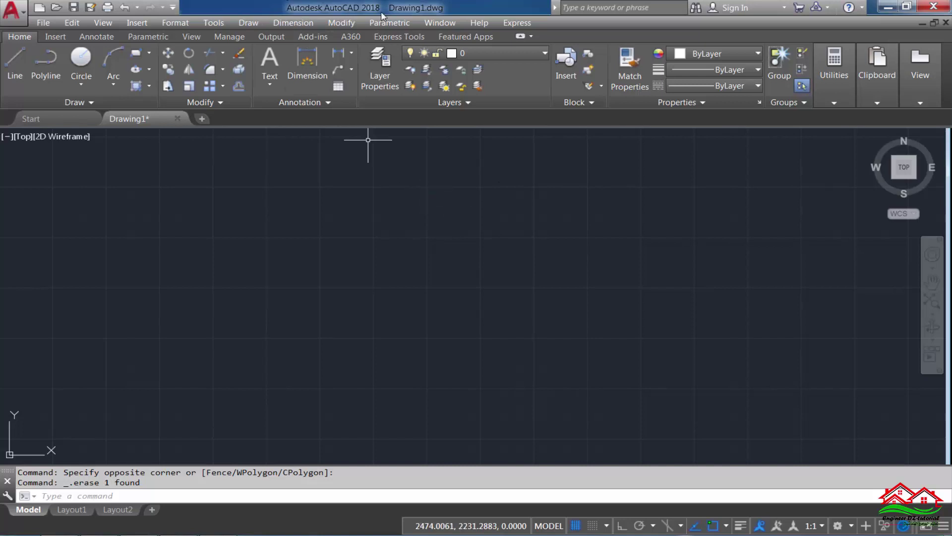
Step: Draw a four-point zigzag polyline with PLINE
click(45, 67)
click(80, 351)
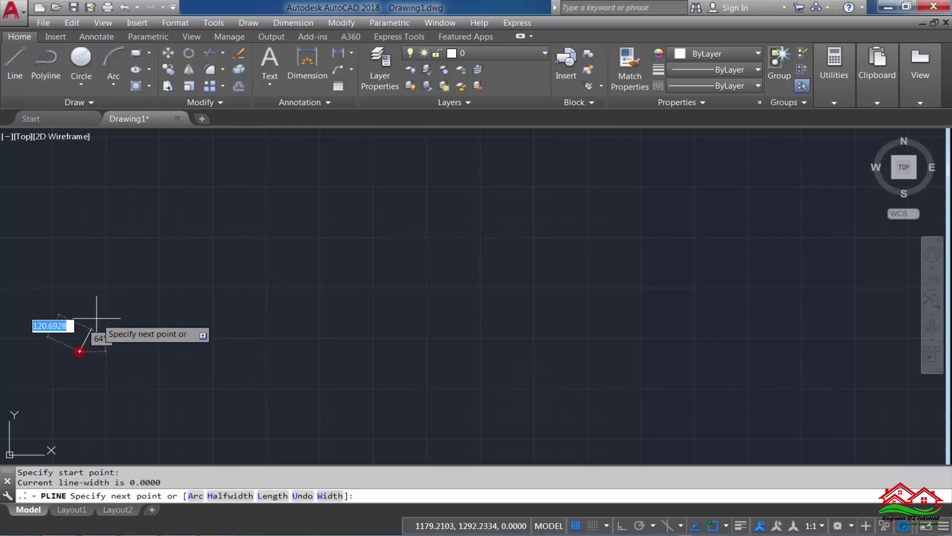
click(119, 240)
click(135, 330)
click(210, 235)
key(Return)
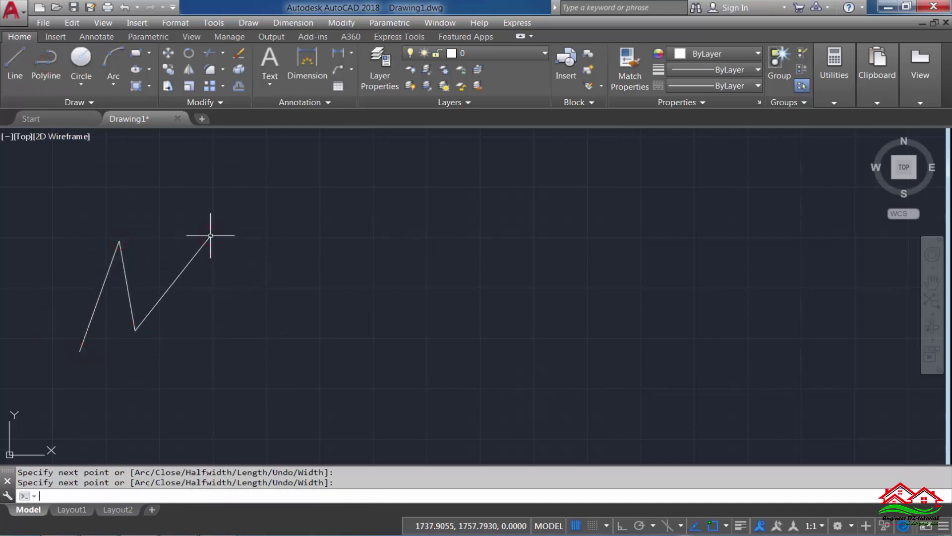
middle_drag(144, 300, 139, 318)
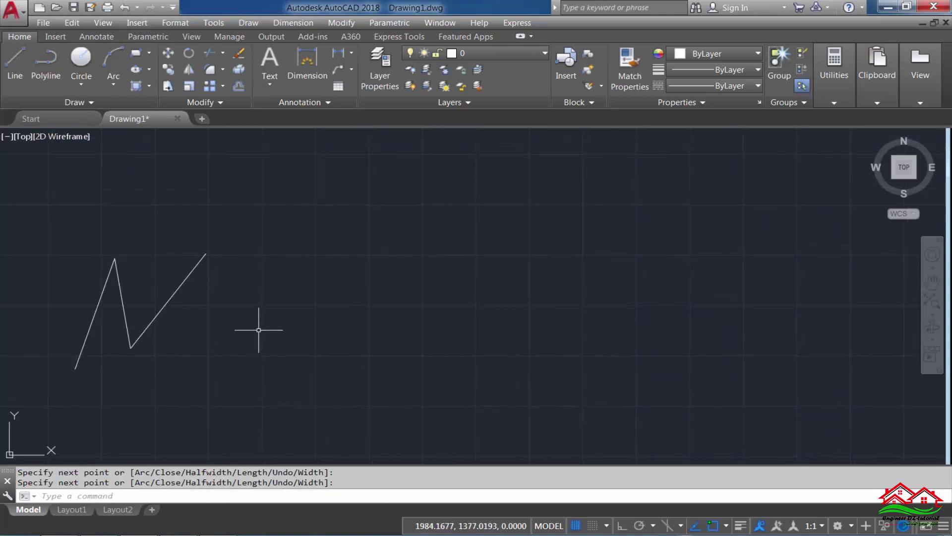
Step: Copy the zigzag into a horizontal row of copies spaced to the right
text(o)
key(Return)
click(255, 278)
click(202, 283)
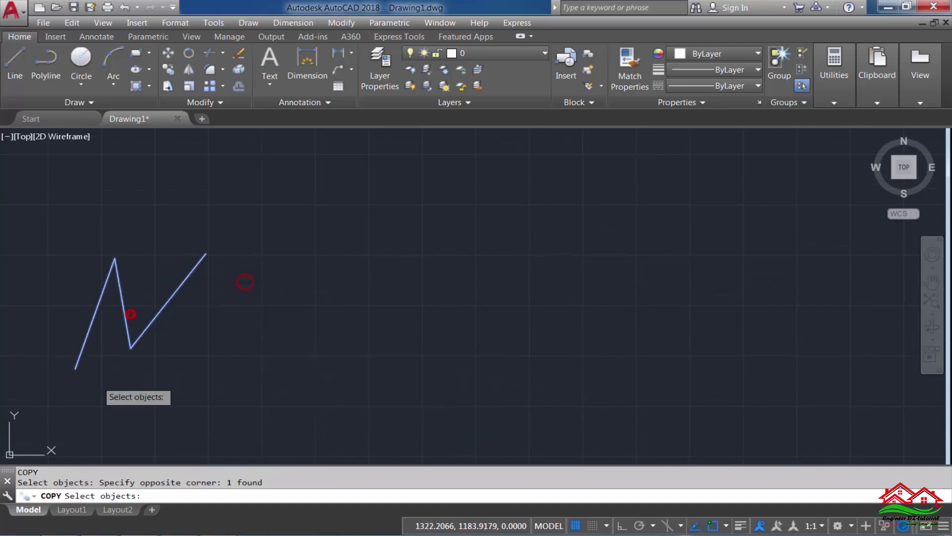
key(Return)
click(87, 382)
click(251, 382)
click(407, 382)
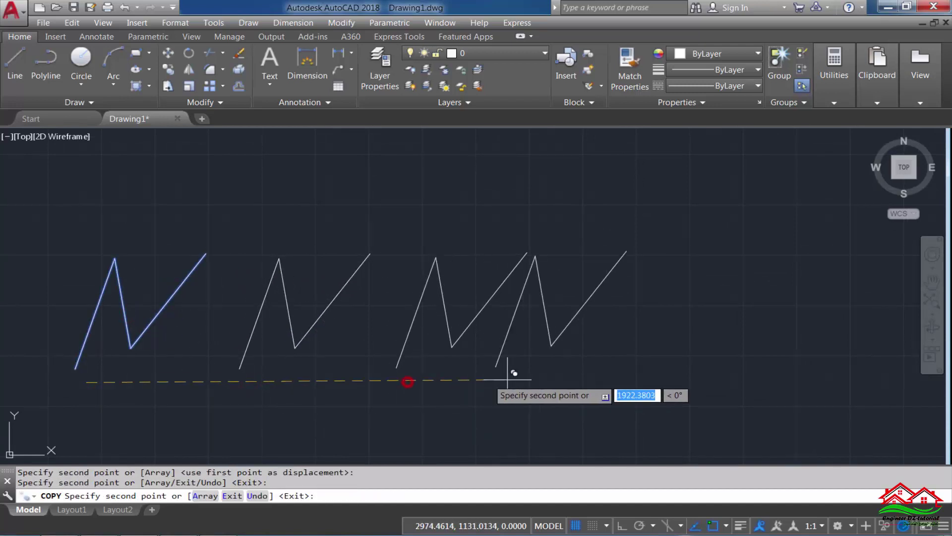
click(580, 382)
click(743, 382)
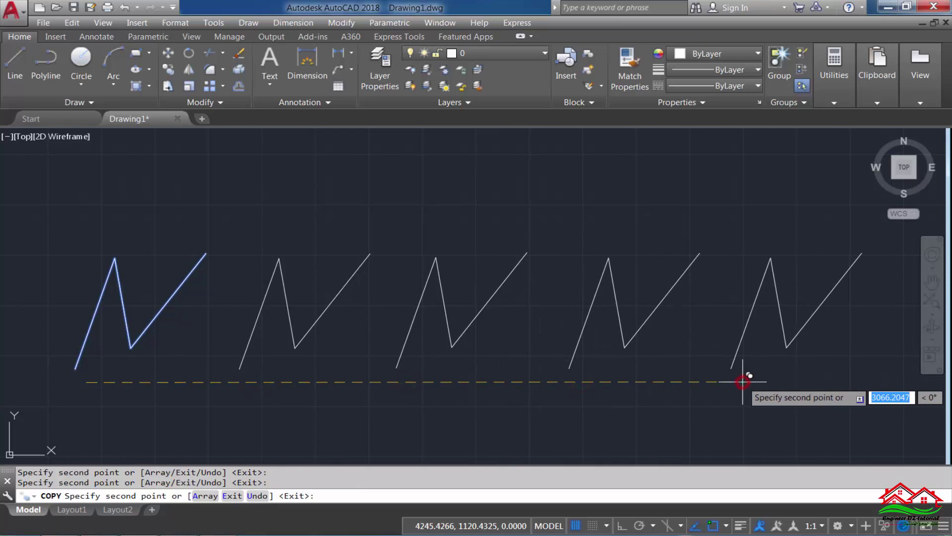
key(Escape)
middle_drag(573, 333, 546, 317)
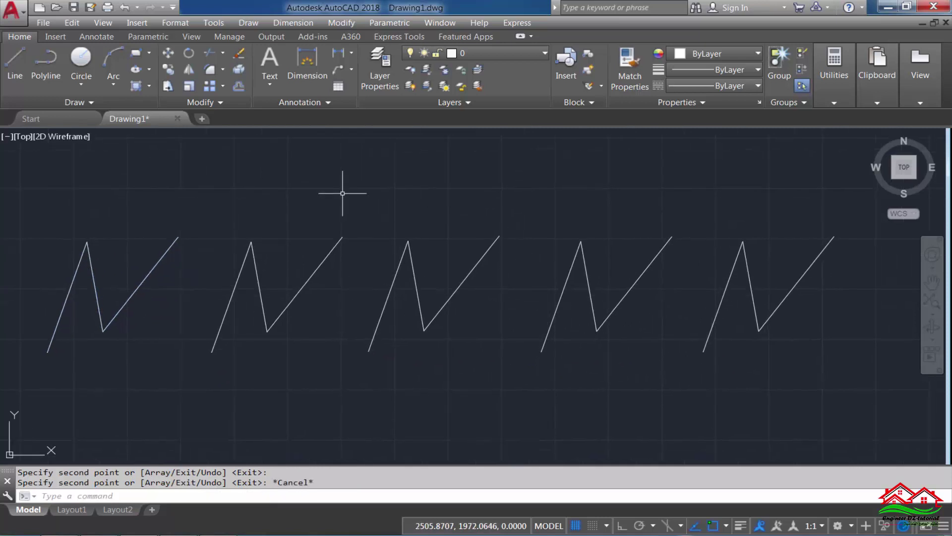
Step: Colour the second zigzag red and the third zigzag yellow
click(293, 212)
click(223, 266)
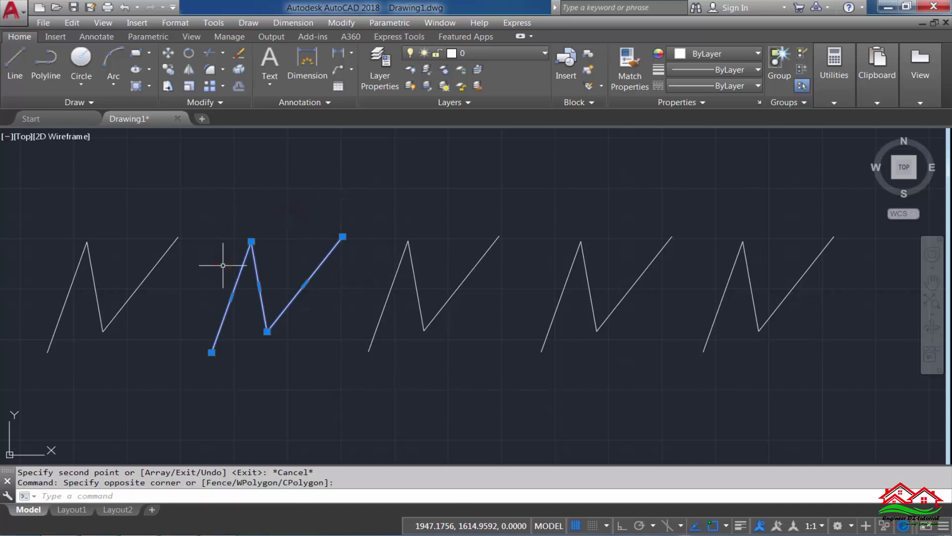
click(698, 52)
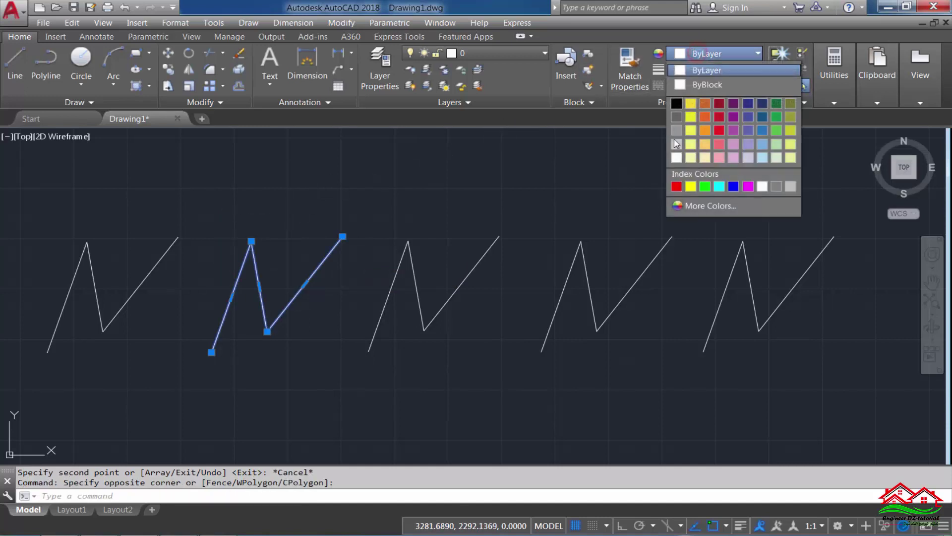
click(677, 187)
click(474, 193)
click(392, 256)
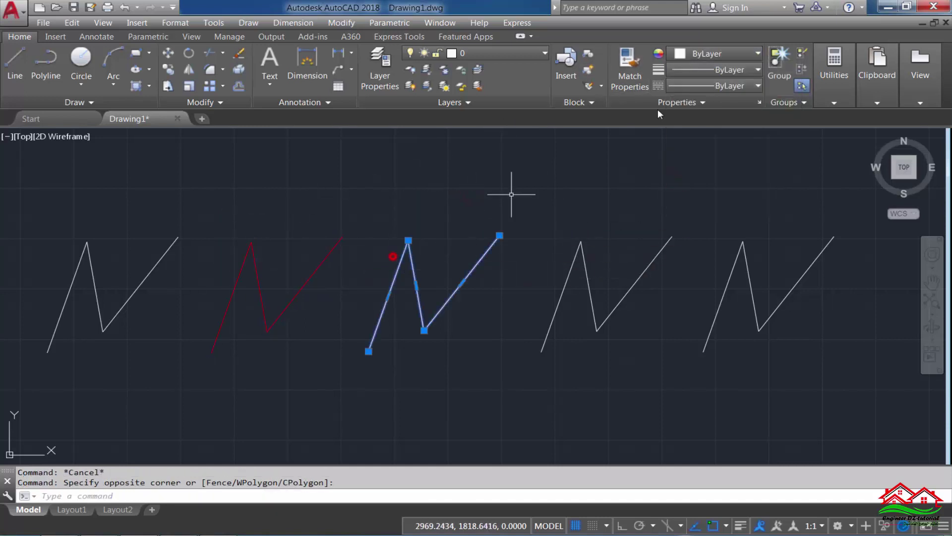
click(748, 50)
click(690, 187)
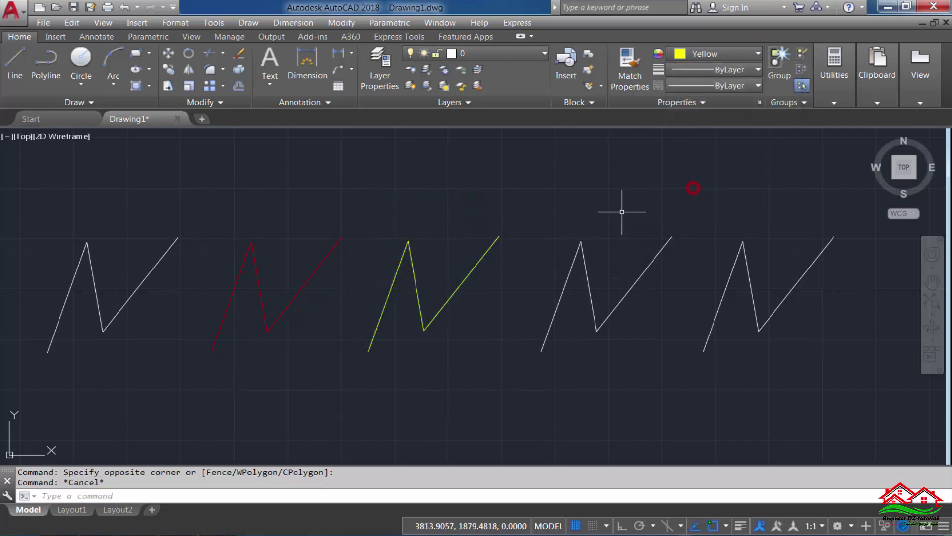
Step: Colour the fourth zigzag green and the fifth zigzag magenta, then clear the selection
click(620, 208)
click(569, 255)
click(749, 58)
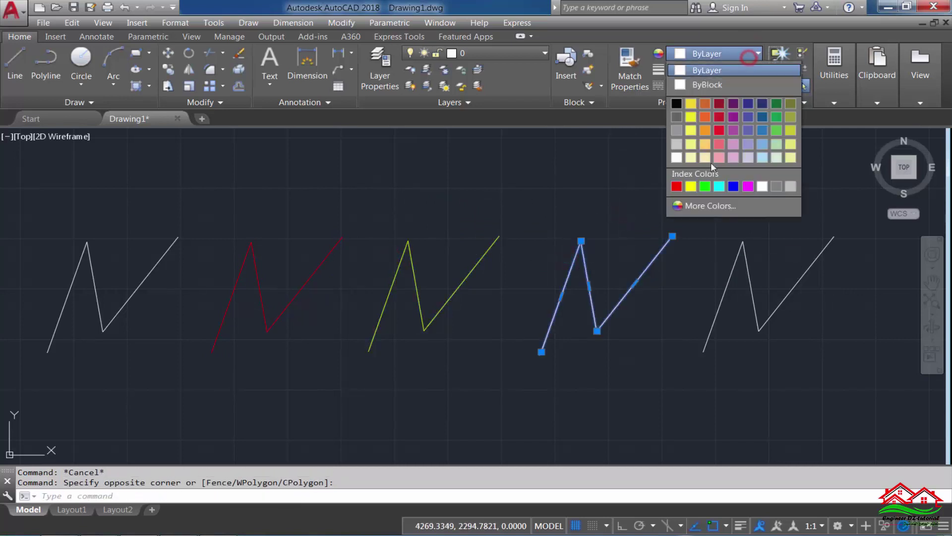
click(705, 187)
click(784, 222)
click(724, 263)
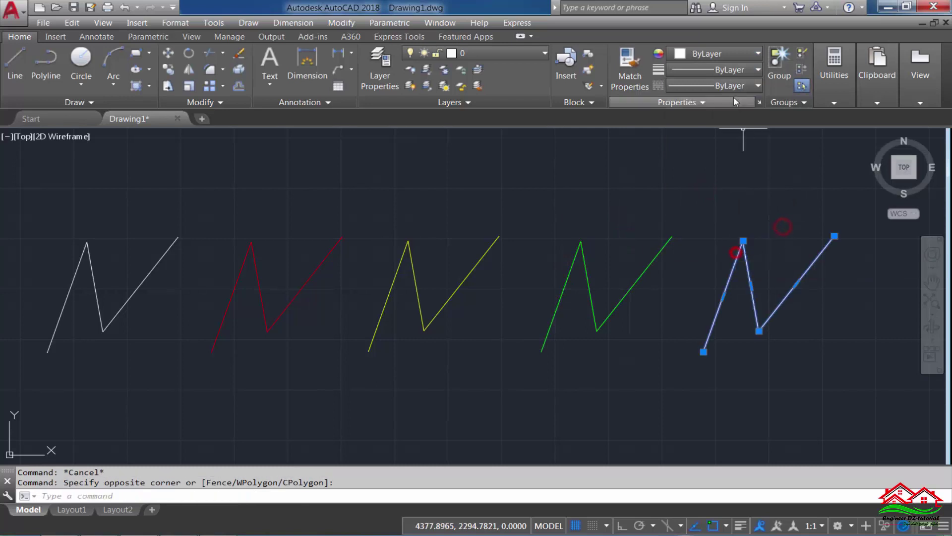
click(730, 53)
click(746, 187)
key(Escape)
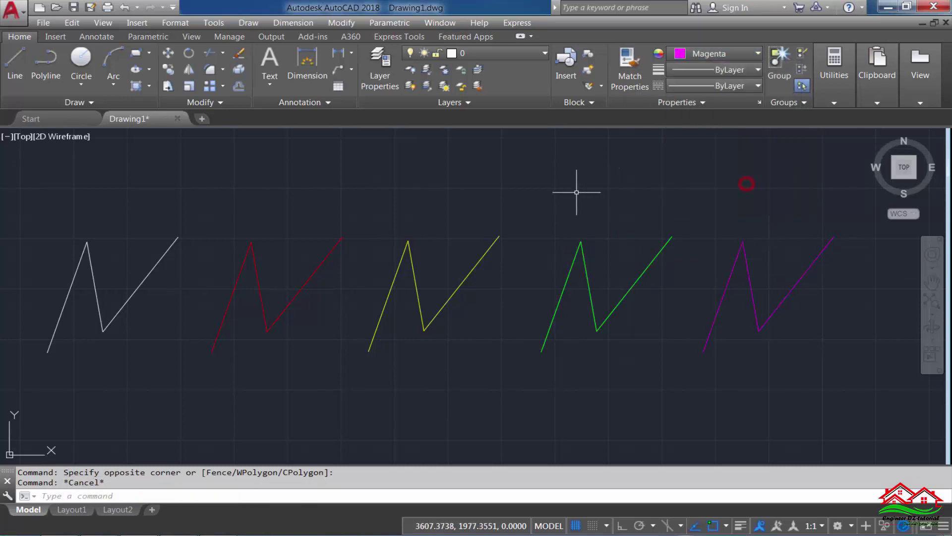
middle_drag(402, 235, 407, 234)
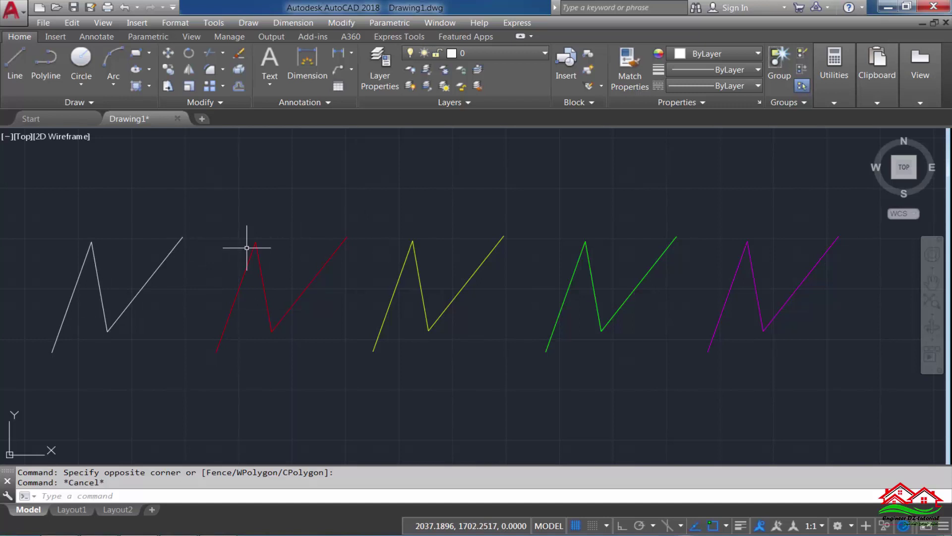
text(m)
Step: Move the red and yellow zigzags onto the white one's lower endpoint
key(Return)
drag(287, 238, 212, 266)
key(Return)
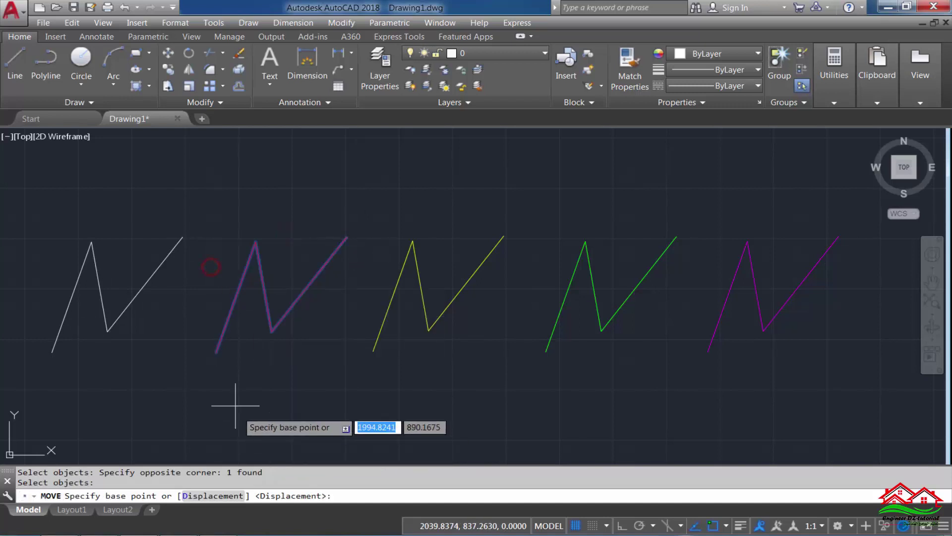
click(216, 352)
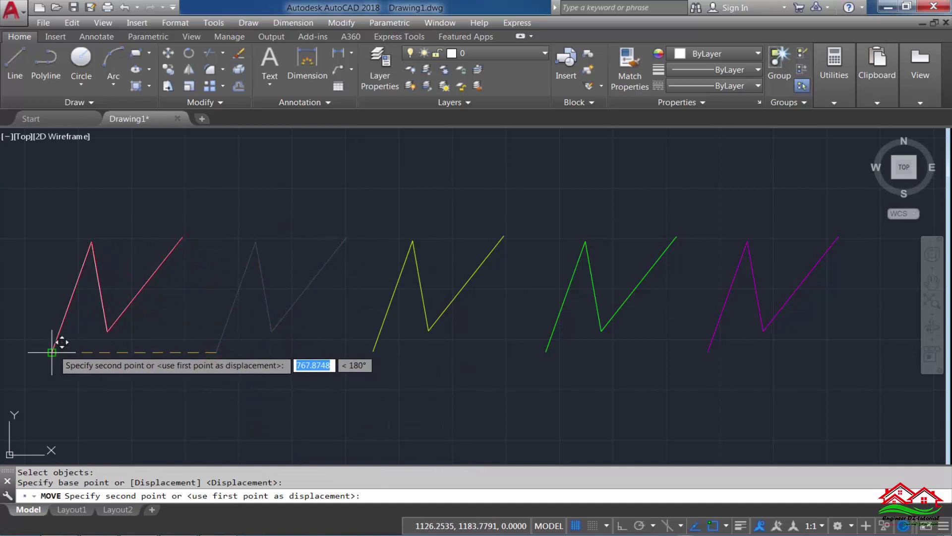
click(52, 352)
key(Return)
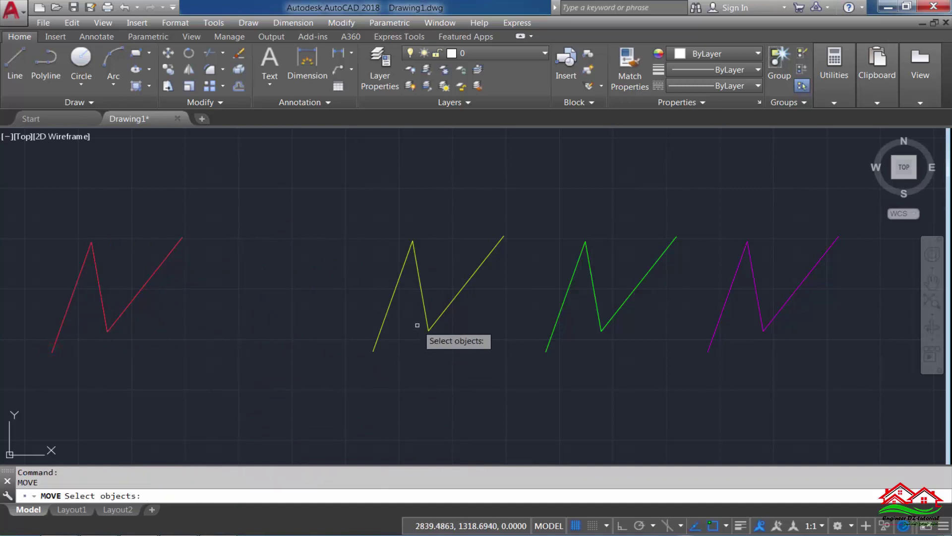
drag(425, 329, 326, 355)
key(Return)
click(373, 348)
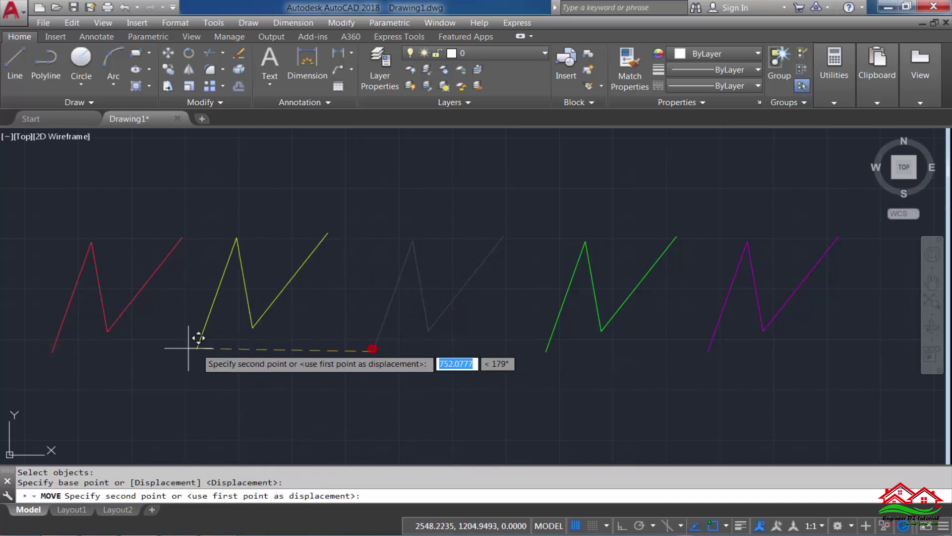
click(52, 352)
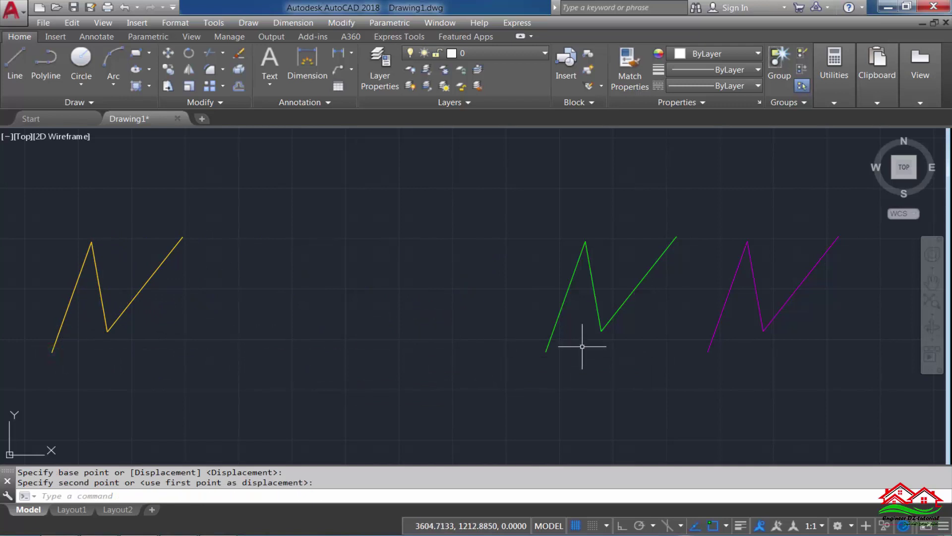
Step: Move the green and magenta zigzags onto the same stack and recentre the view
key(Return)
drag(606, 323, 486, 333)
key(Return)
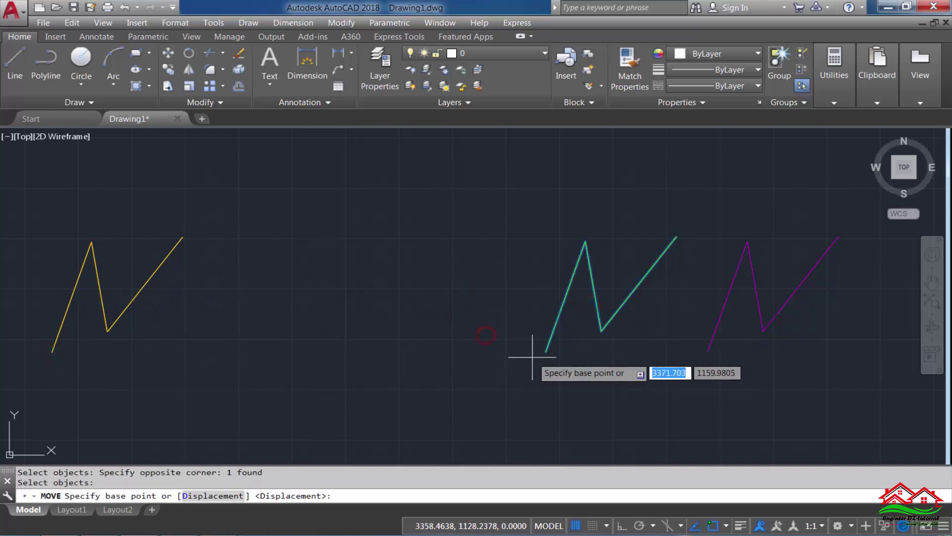
click(546, 352)
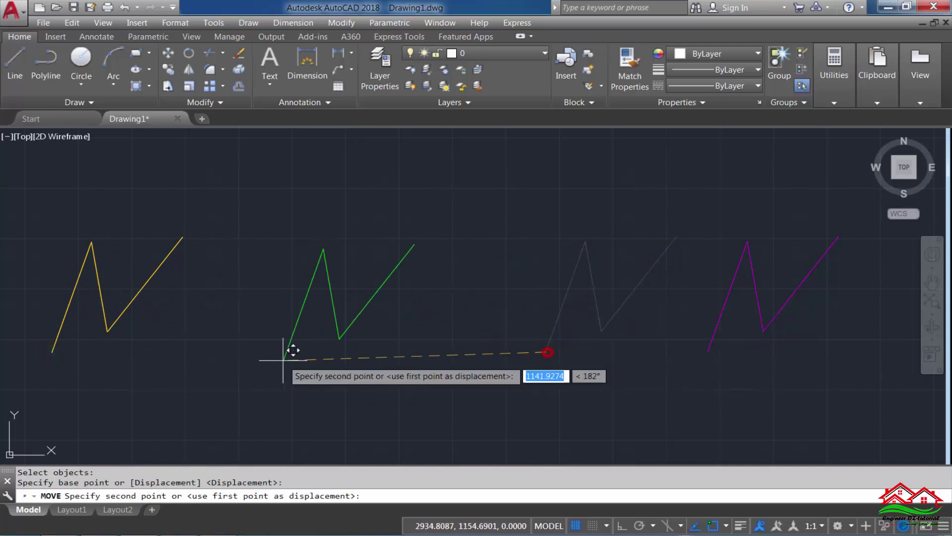
click(52, 352)
key(Return)
click(740, 323)
click(694, 346)
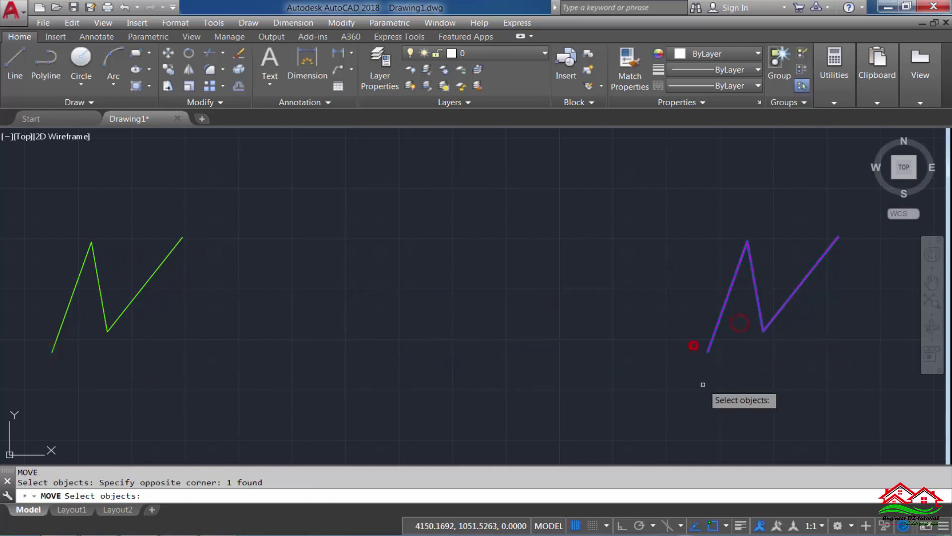
key(Return)
click(708, 352)
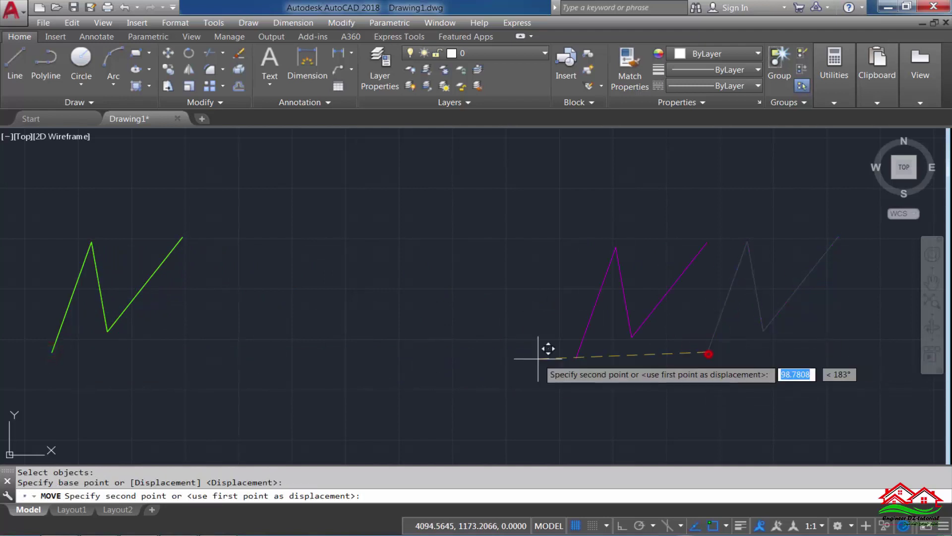
click(52, 351)
key(Return)
middle_drag(51, 351, 377, 376)
scroll(426, 333, up, 2)
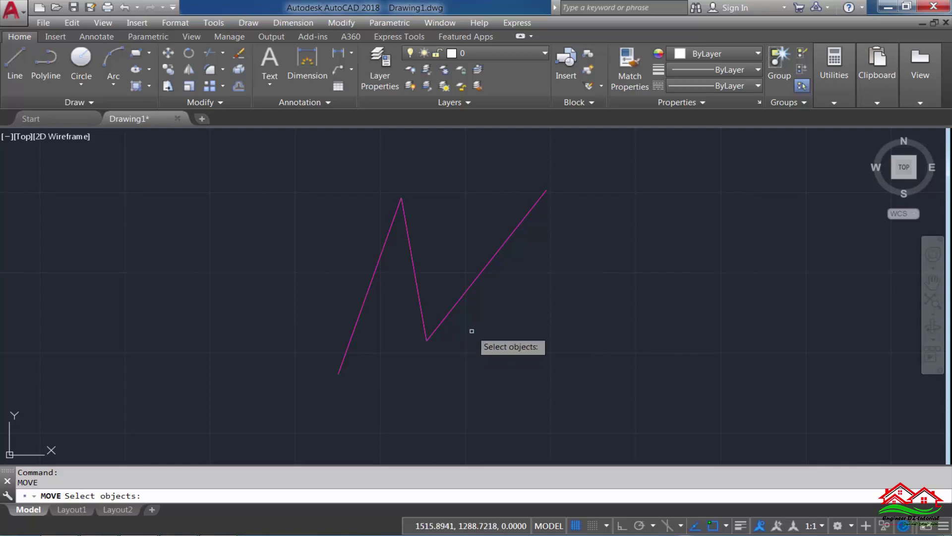
middle_drag(471, 331, 468, 331)
key(Escape)
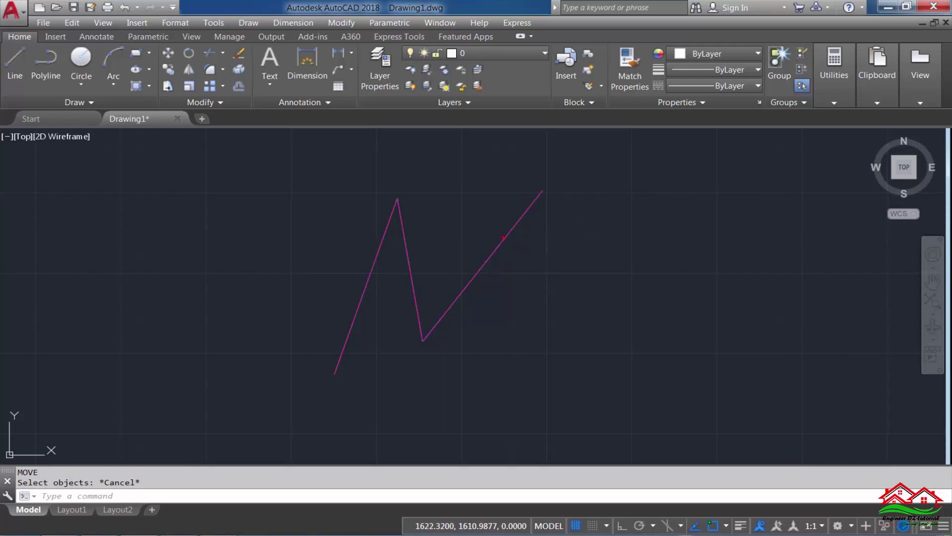
Step: Pick the magenta zigzag on top of the stack, then clear the selection
click(500, 241)
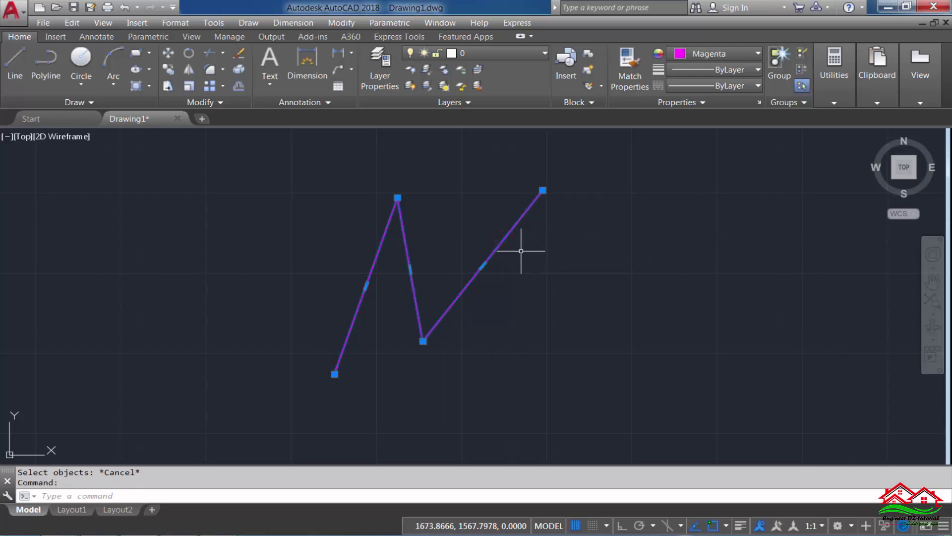
key(Escape)
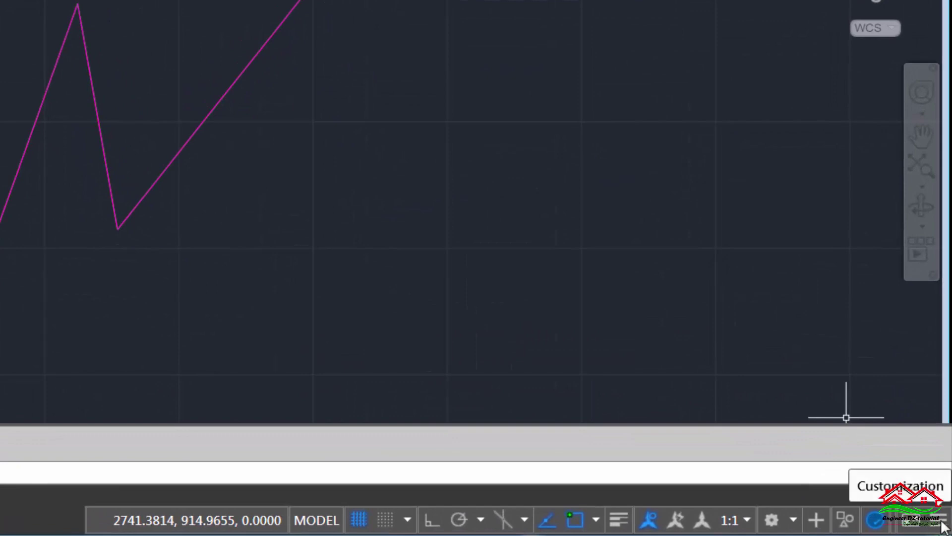
Step: Add the Selection Cycling toggle to the status bar and switch it on
click(941, 523)
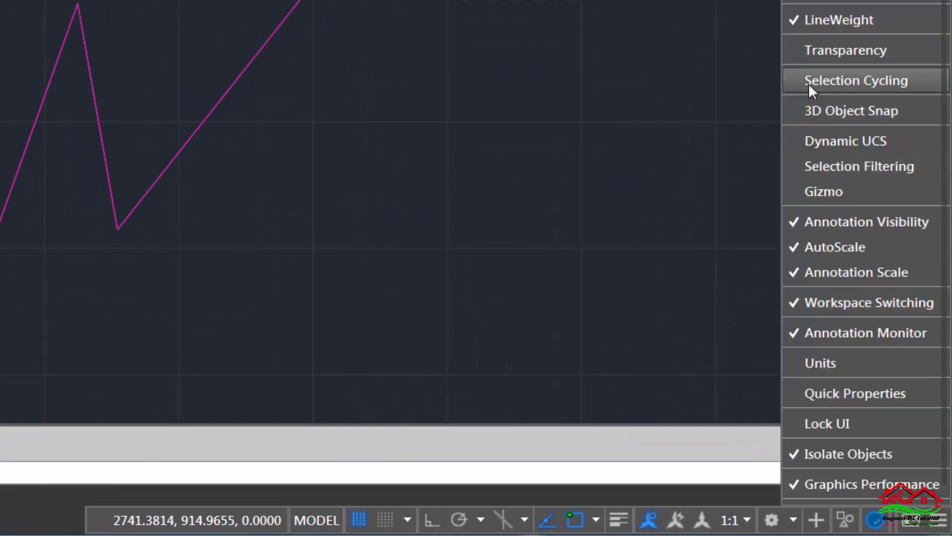
click(872, 79)
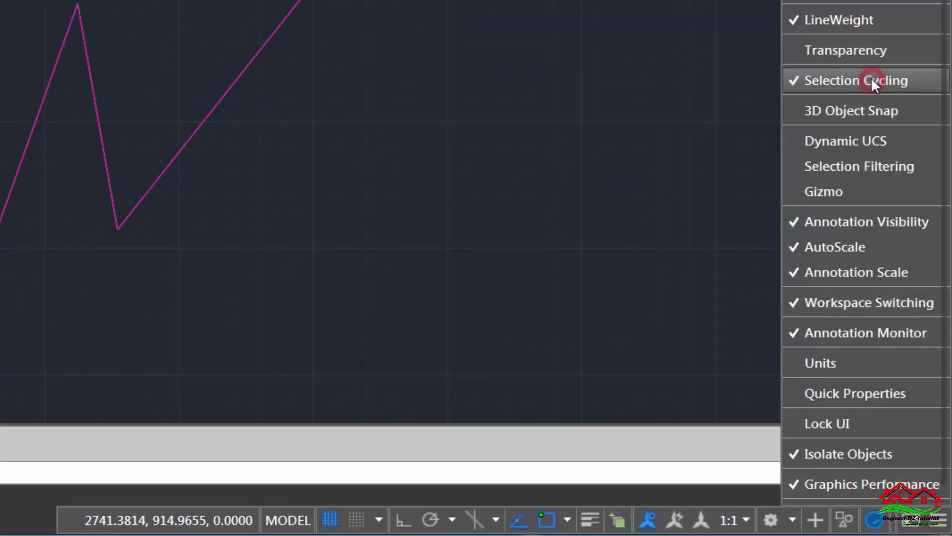
key(Escape)
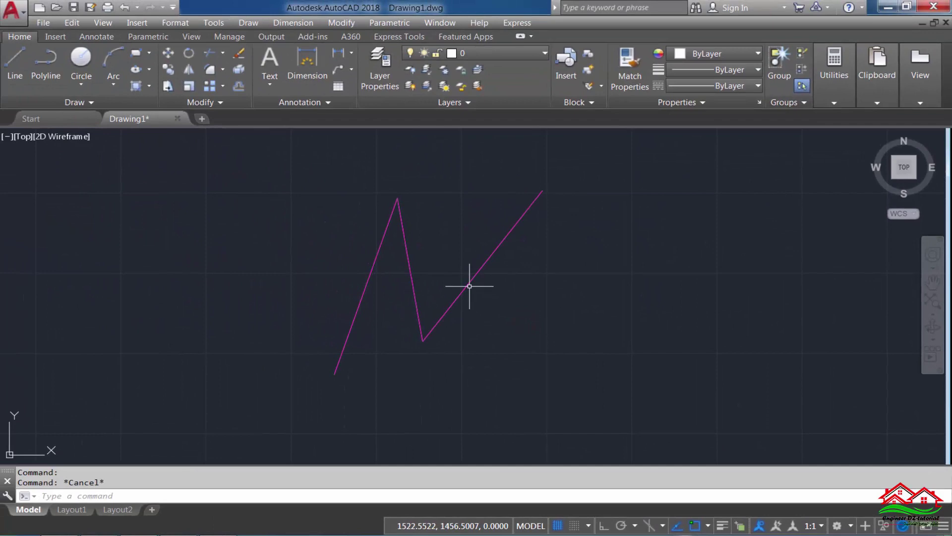
click(469, 286)
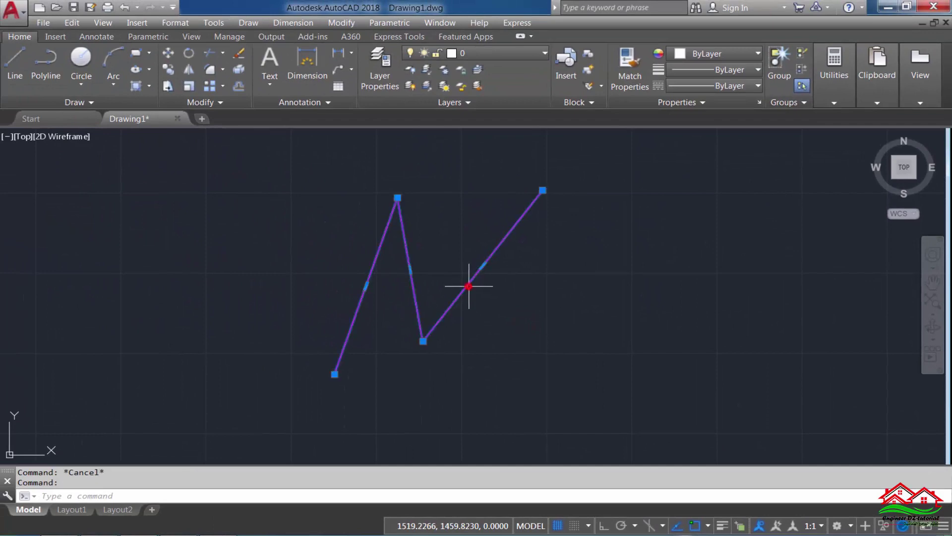
key(Escape)
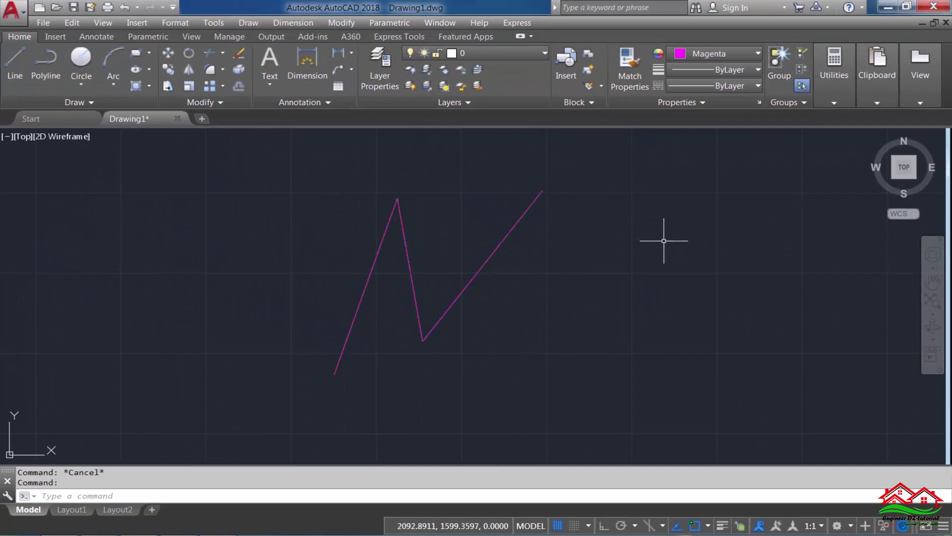
click(740, 527)
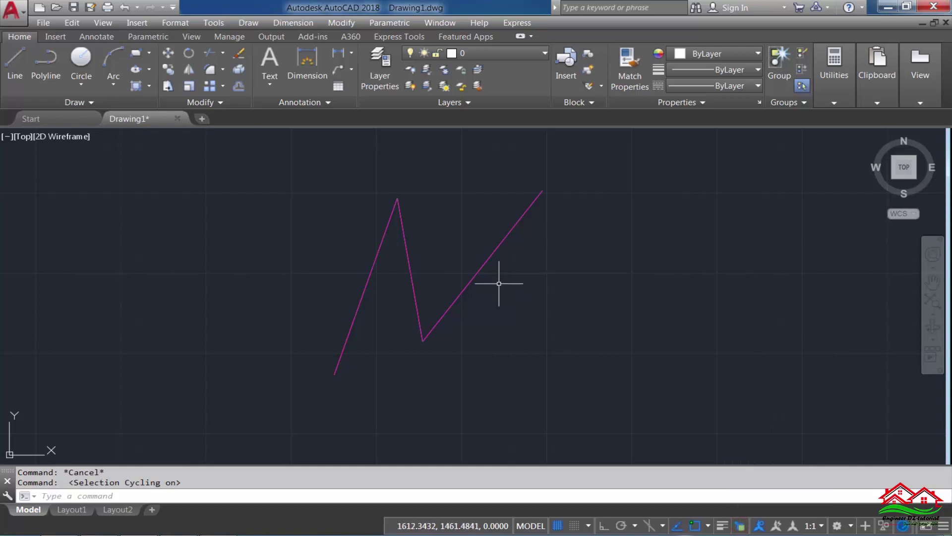
Step: Pick the green zigzag from the Selection dialog and move it left
click(482, 266)
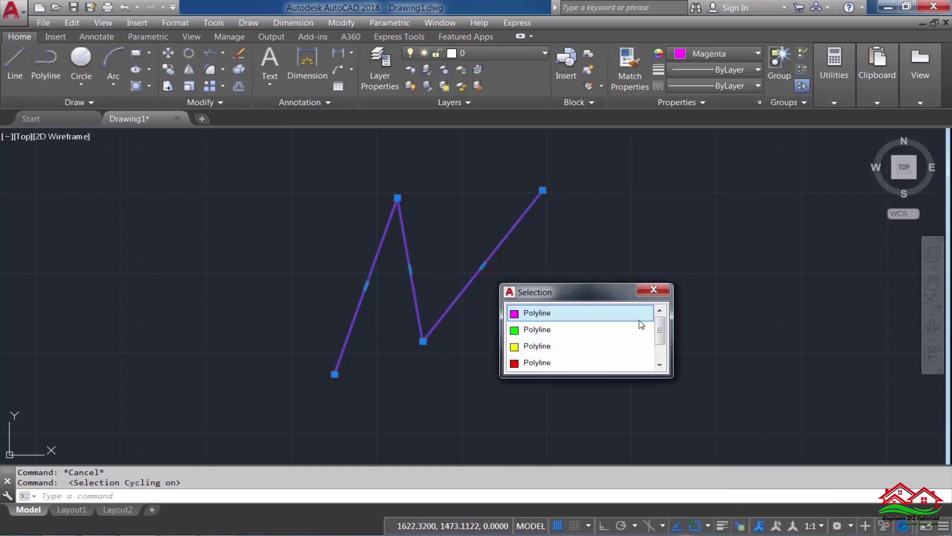
mouse_move(660, 333)
mouse_down()
mouse_move(661, 354)
mouse_move(661, 311)
mouse_up()
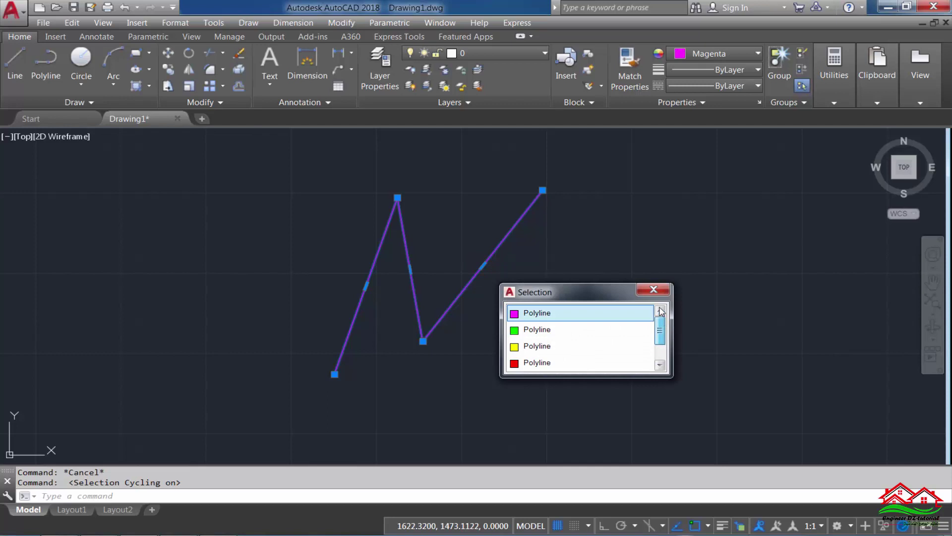
click(547, 330)
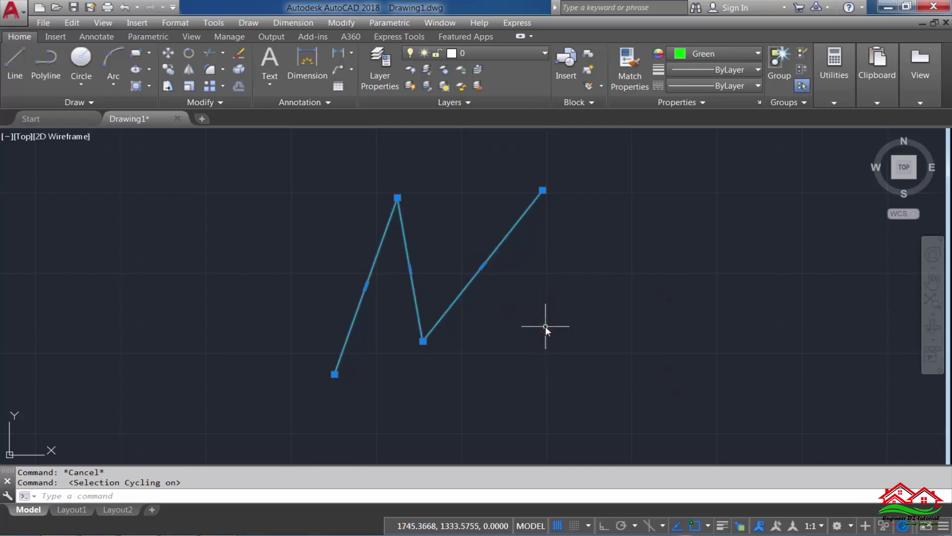
text(m)
key(Return)
click(653, 356)
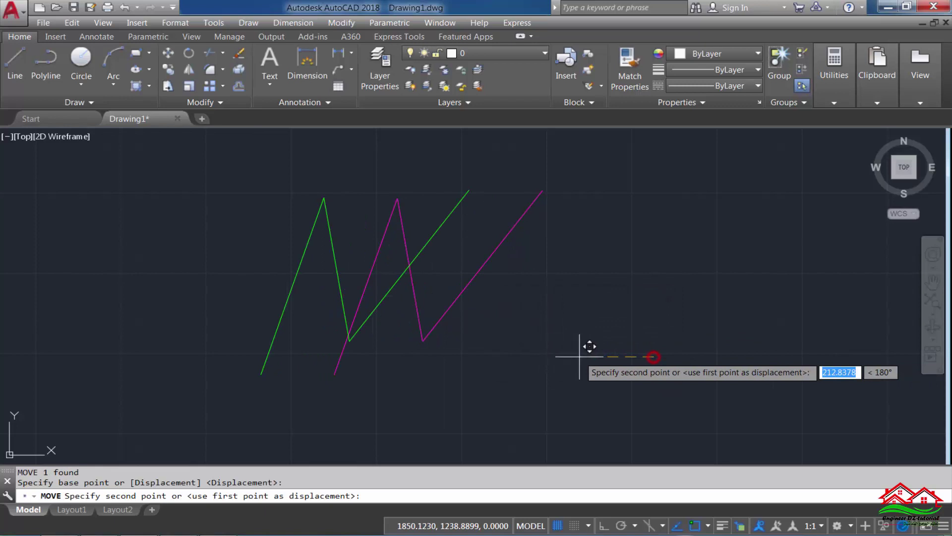
click(394, 357)
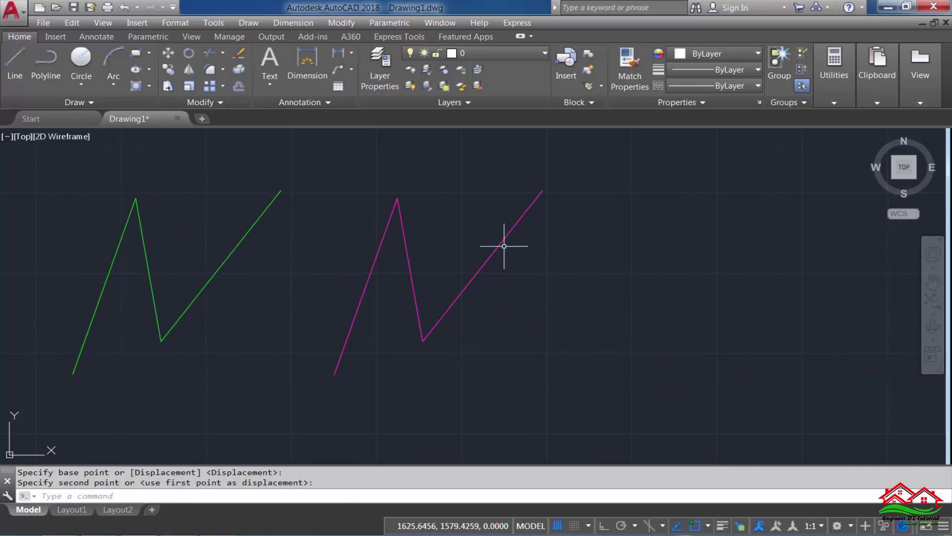
Step: Pick the red zigzag from the Selection dialog and move it right
click(504, 245)
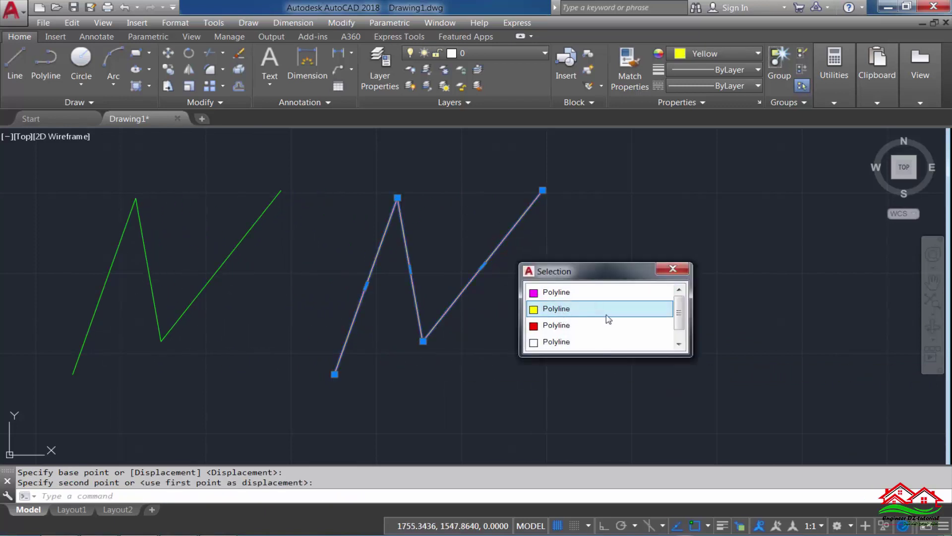
click(568, 325)
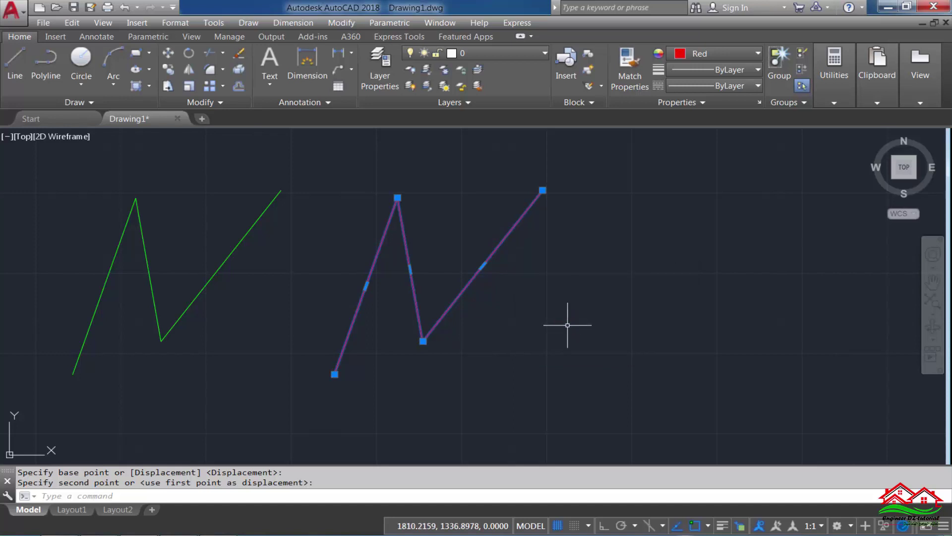
text(m)
key(Return)
click(536, 329)
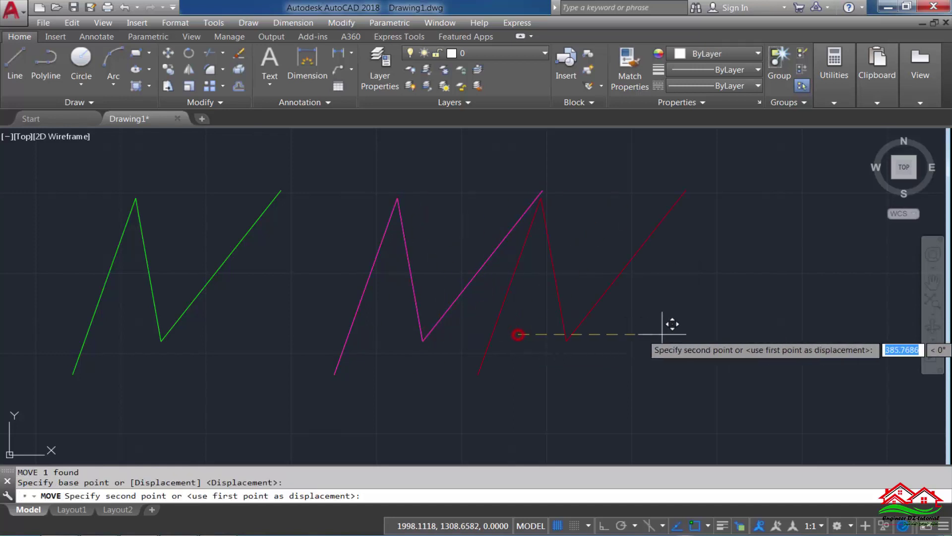
click(796, 325)
scroll(472, 257, down, 2)
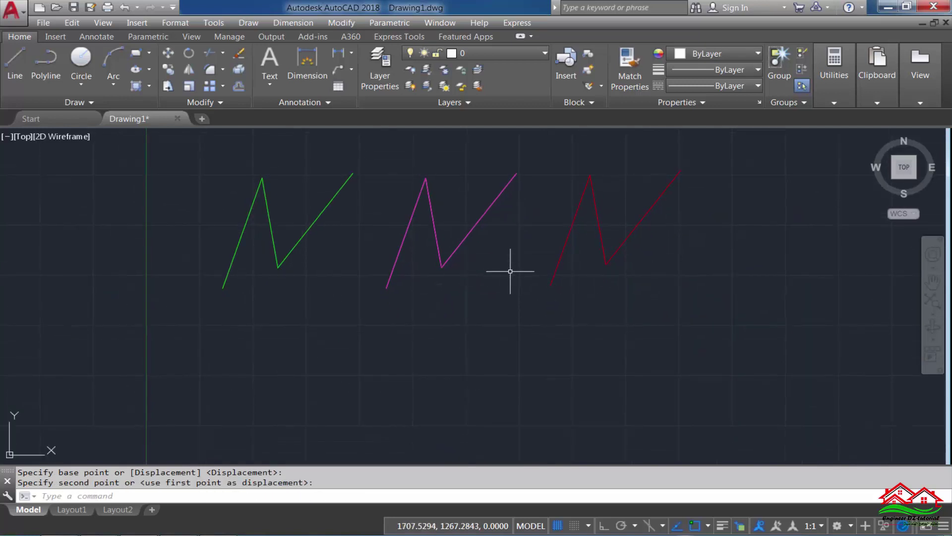
text(M)
key(Escape)
key(Escape)
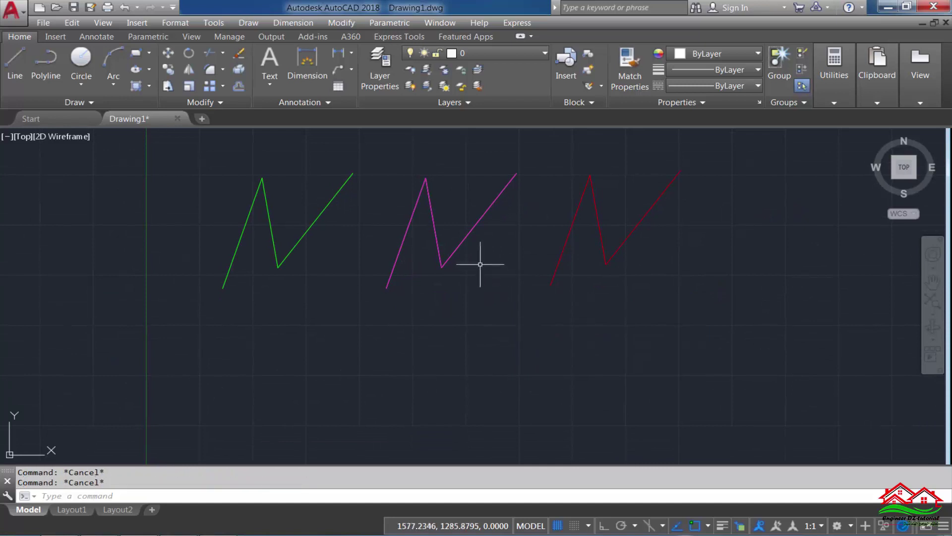
Step: Pick the yellow zigzag from the Selection dialog and move it below the magenta one
click(466, 241)
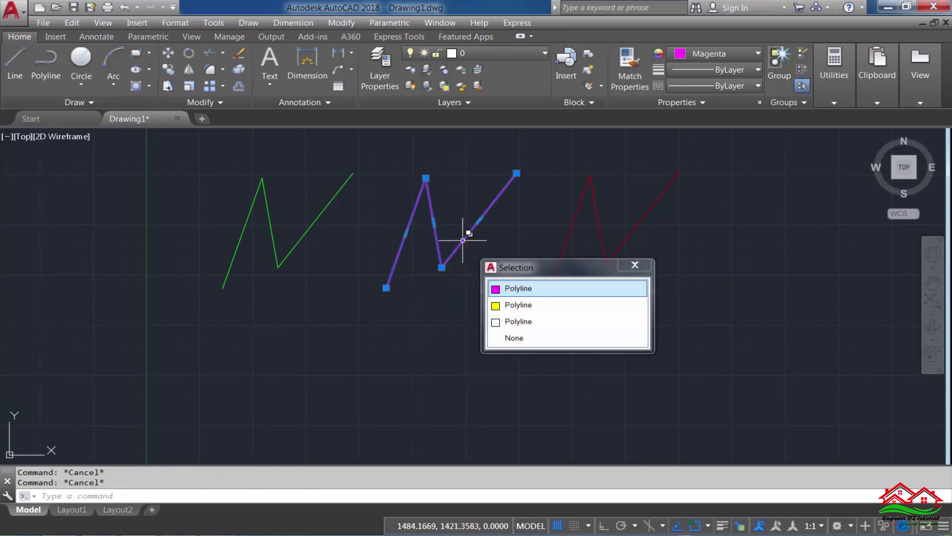
click(519, 306)
key(Return)
click(514, 266)
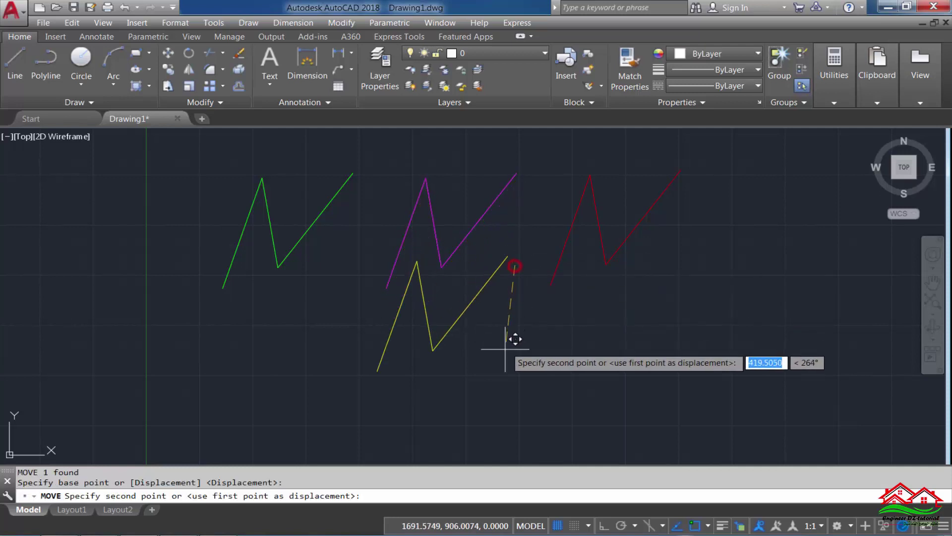
click(506, 410)
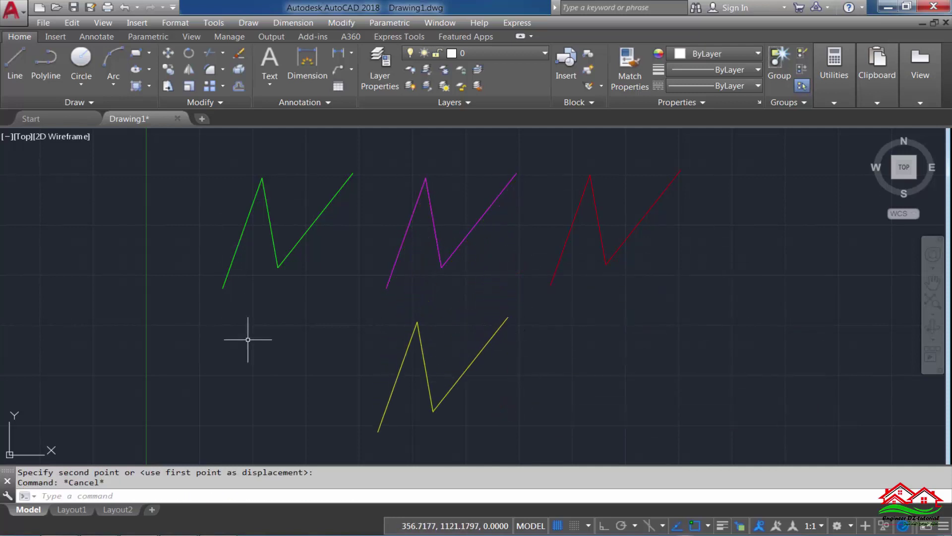
scroll(480, 282, down, 2)
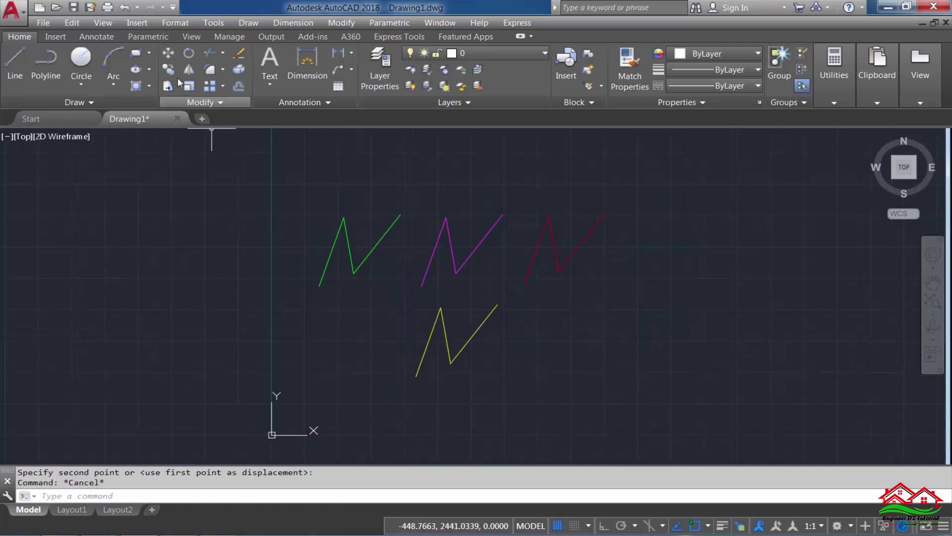
Step: Undo twice to restack the zigzags and pan the magenta shape back to centre
click(126, 7)
click(126, 8)
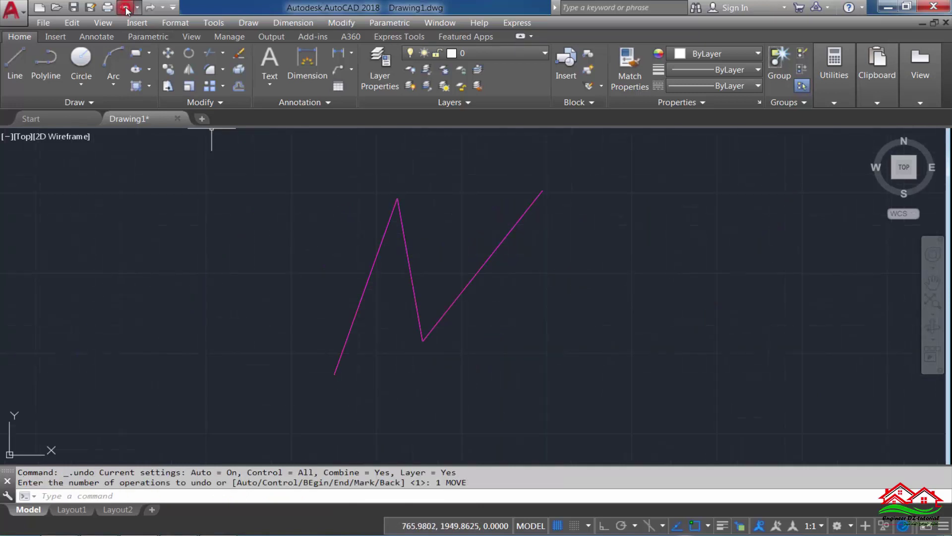
scroll(453, 336, down, 2)
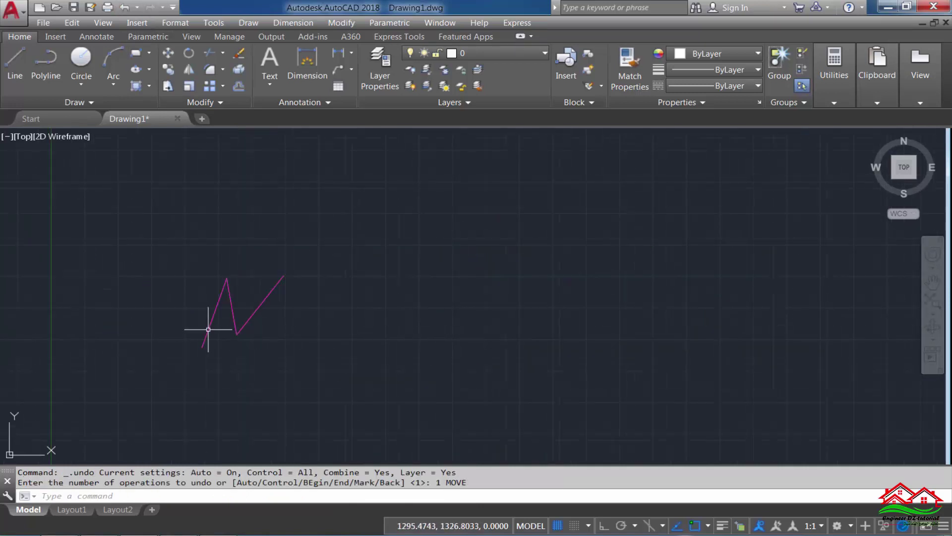
scroll(206, 325, up, 4)
middle_drag(270, 312, 396, 302)
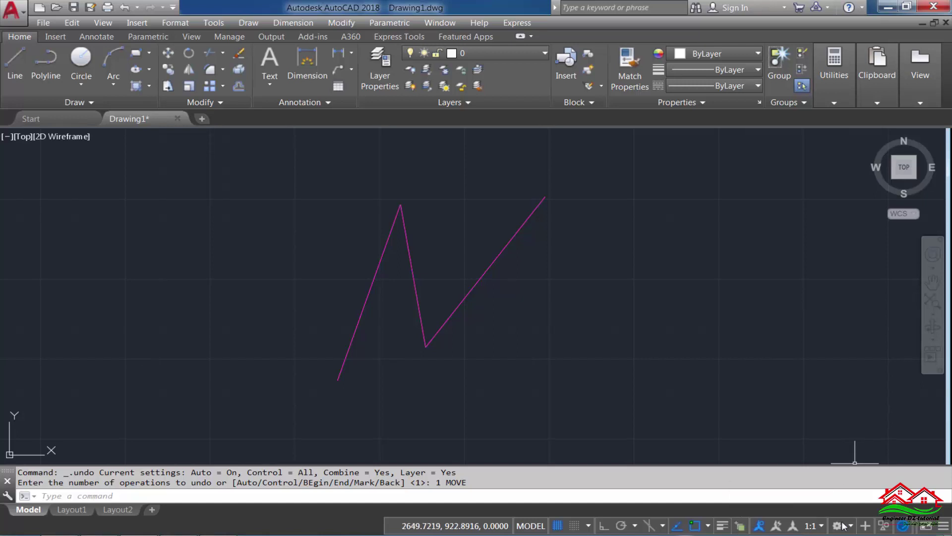
Step: Turn Selection Cycling off in the status-bar customization list, then back on with Ctrl+W
click(944, 527)
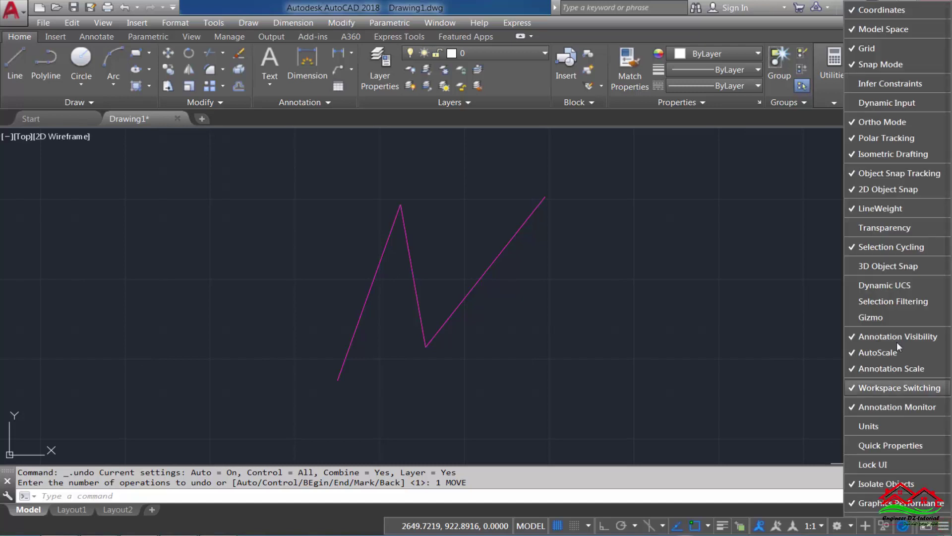
click(889, 247)
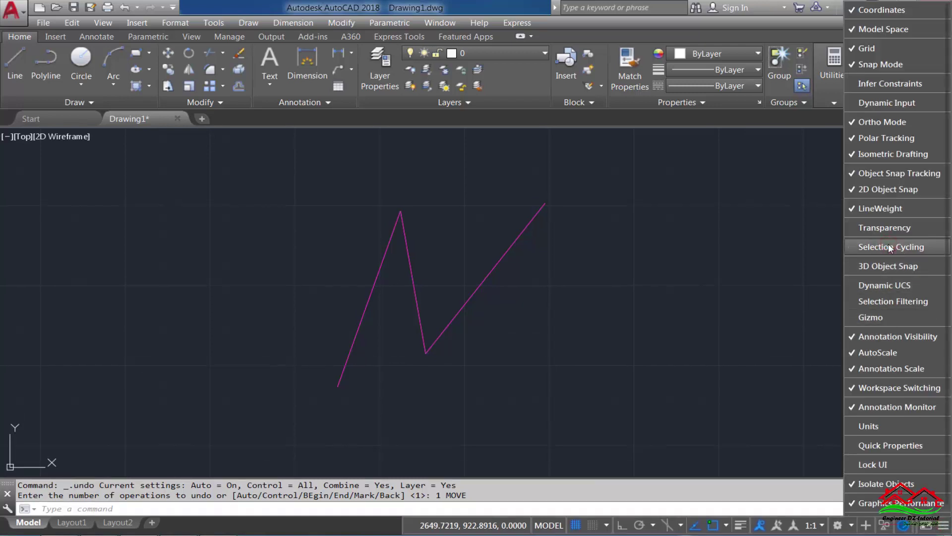
click(685, 268)
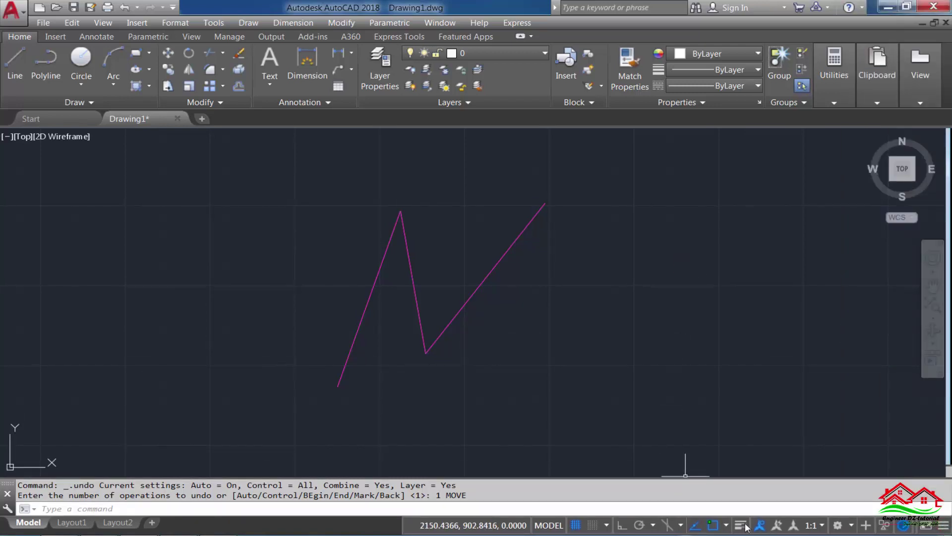
scroll(437, 278, up, 2)
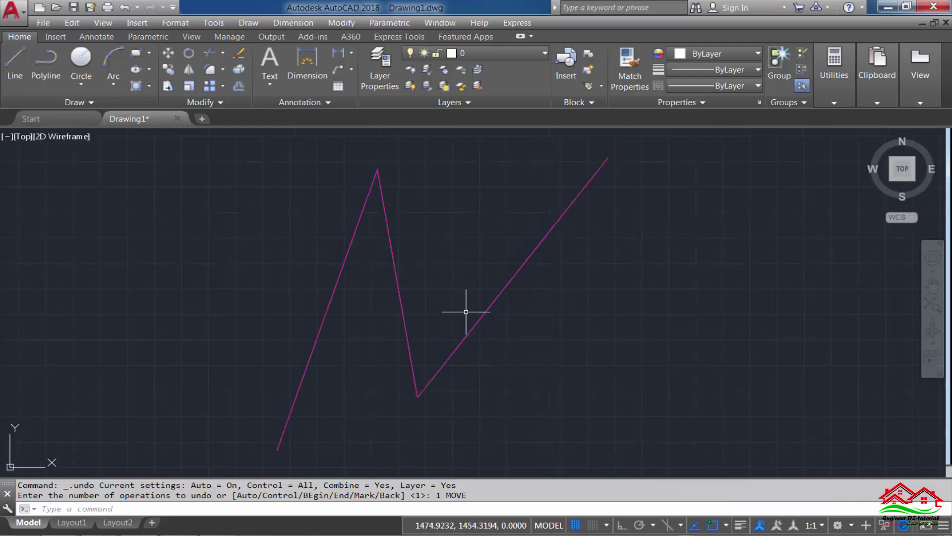
scroll(475, 307, down, 2)
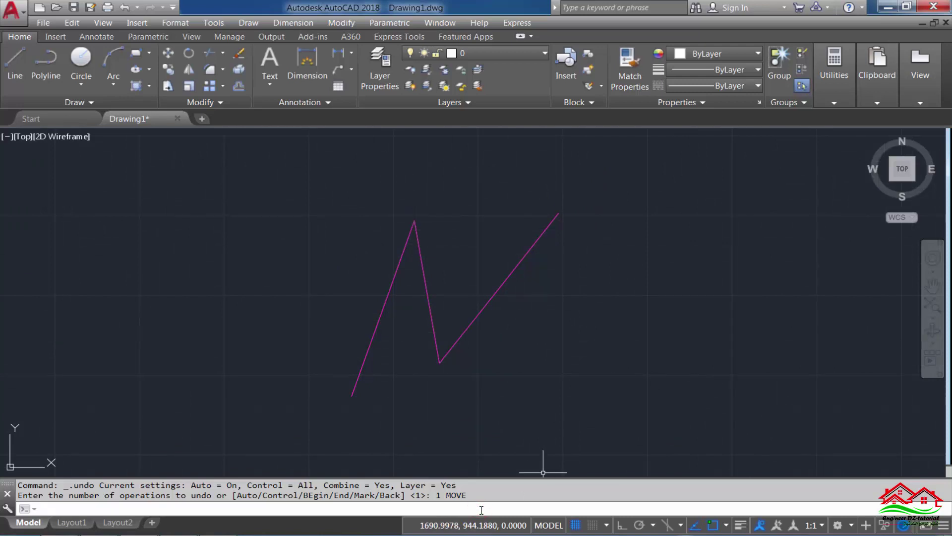
key(ctrl+w)
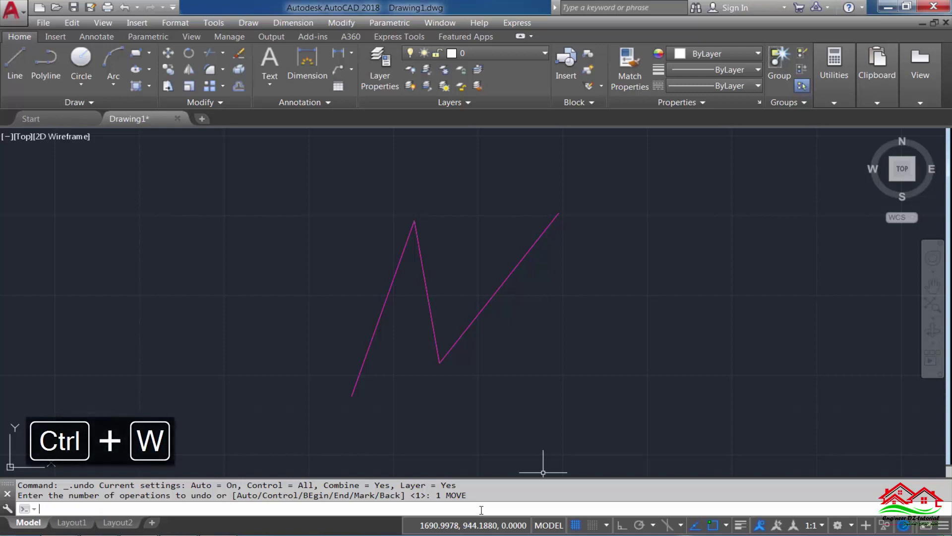
key(ctrl+w)
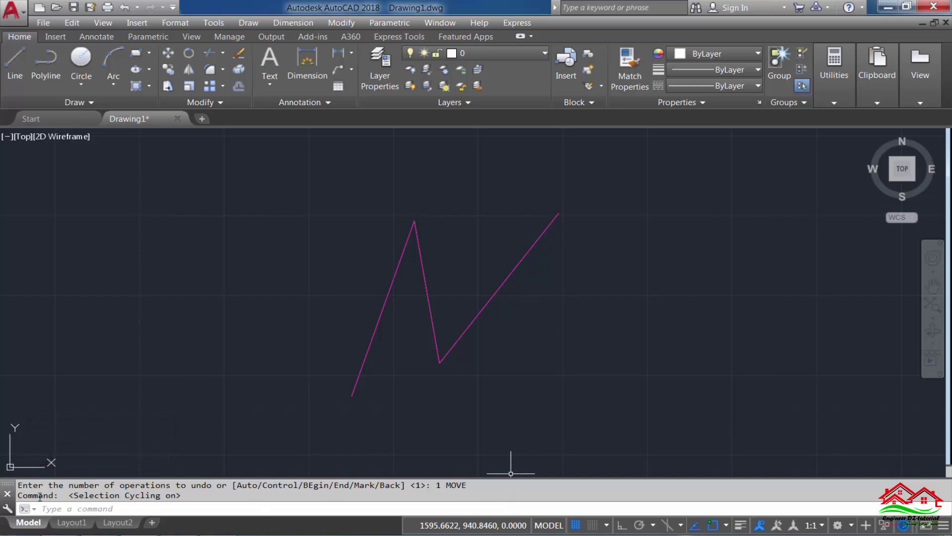
Step: Pick the yellow zigzag from the Selection dialog and move it to the left
click(495, 293)
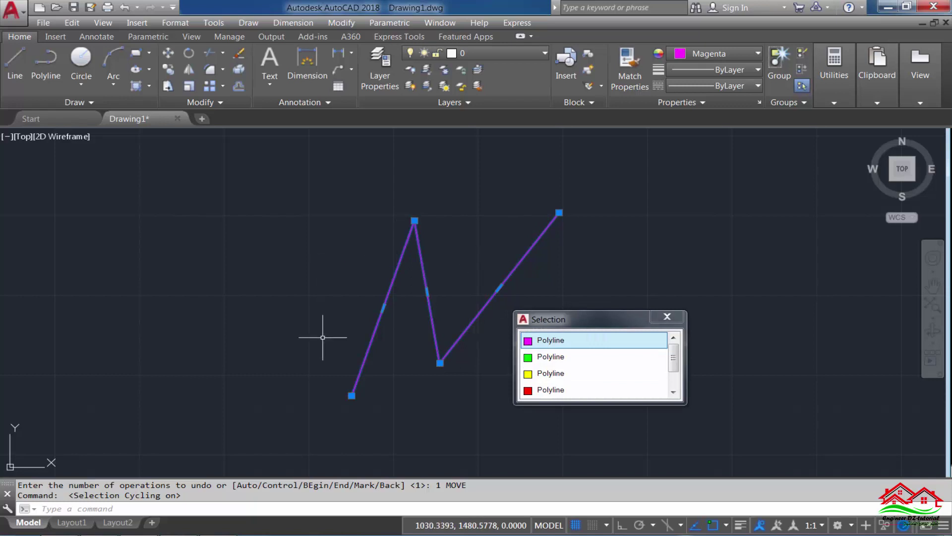
click(554, 373)
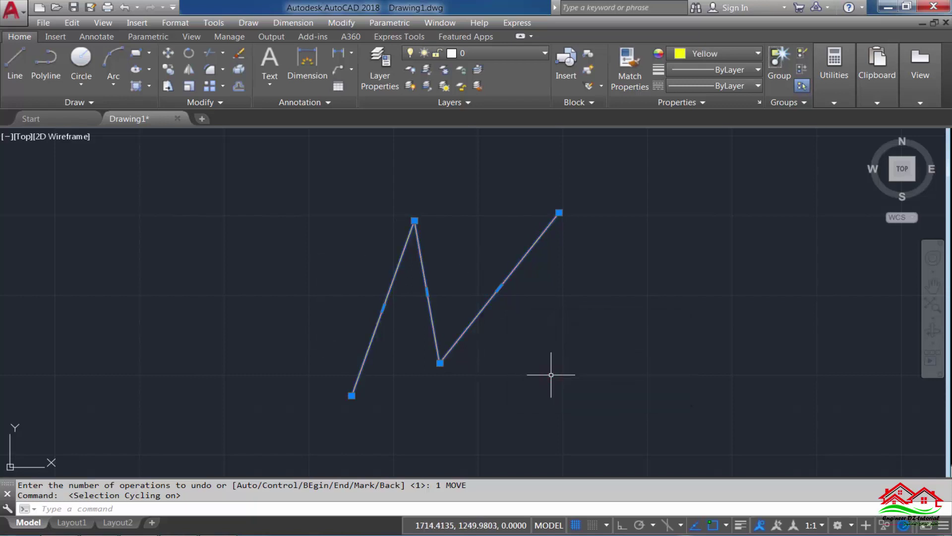
text(m)
key(Return)
click(644, 368)
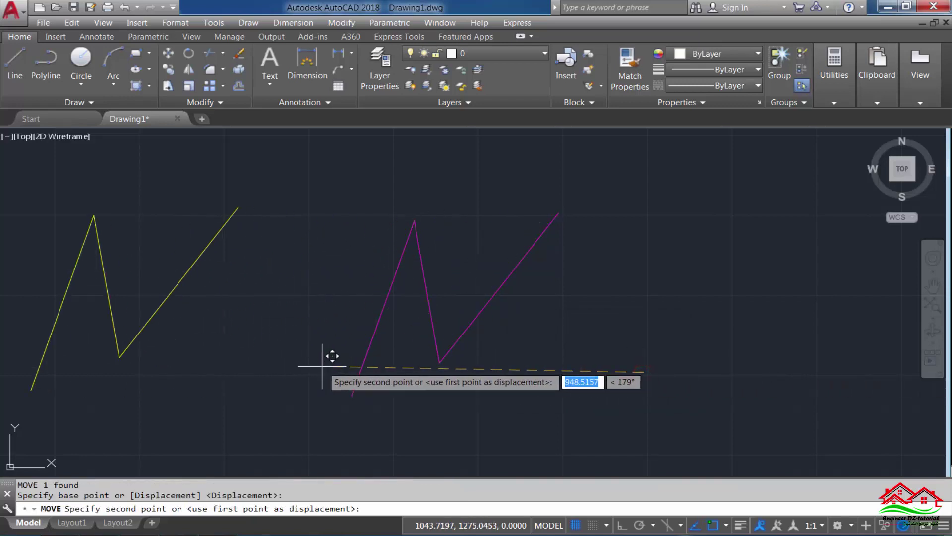
Step: Pick the white zigzag from the Selection dialog and move it to the right
click(504, 280)
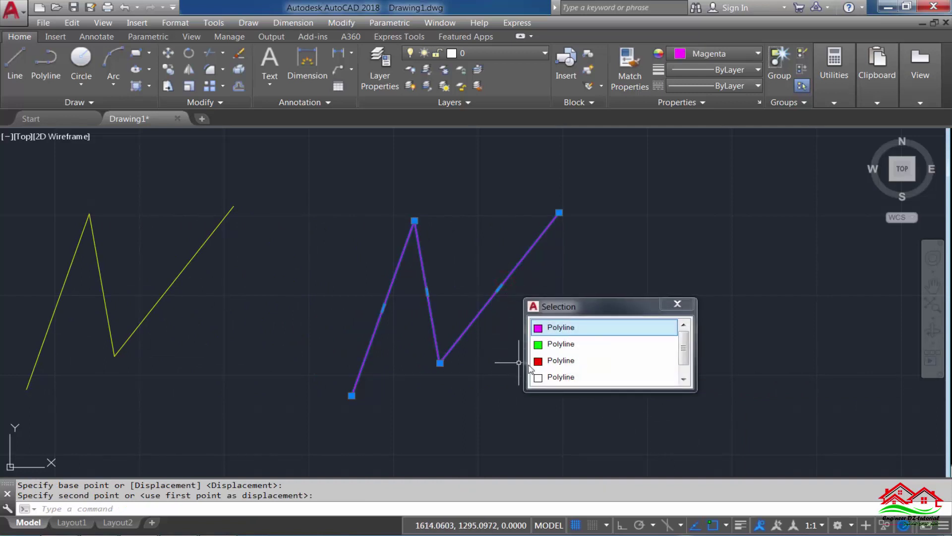
click(561, 377)
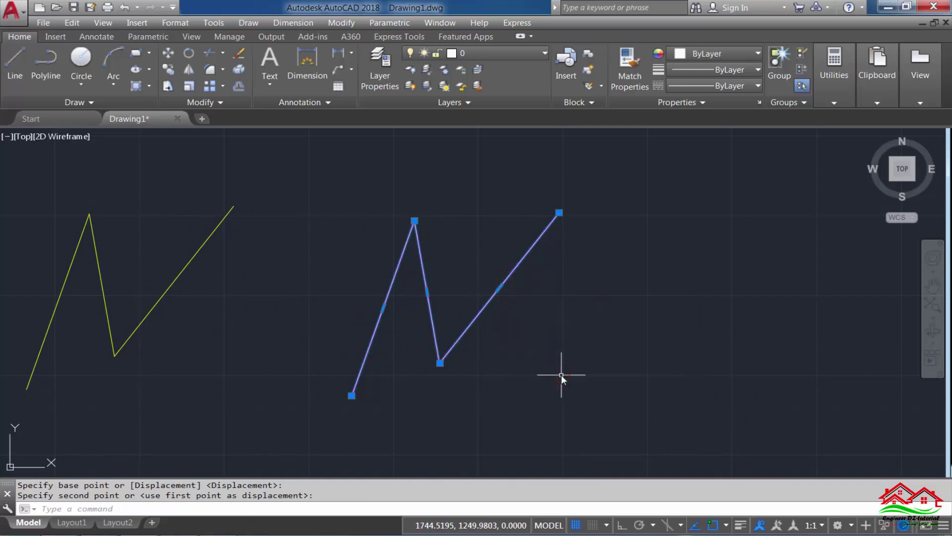
key(Return)
click(510, 382)
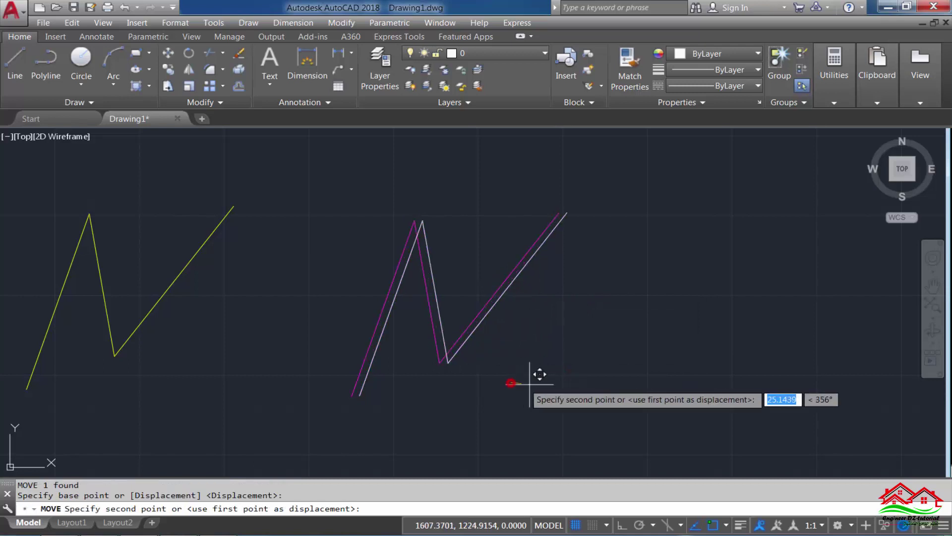
click(783, 379)
scroll(457, 372, down, 4)
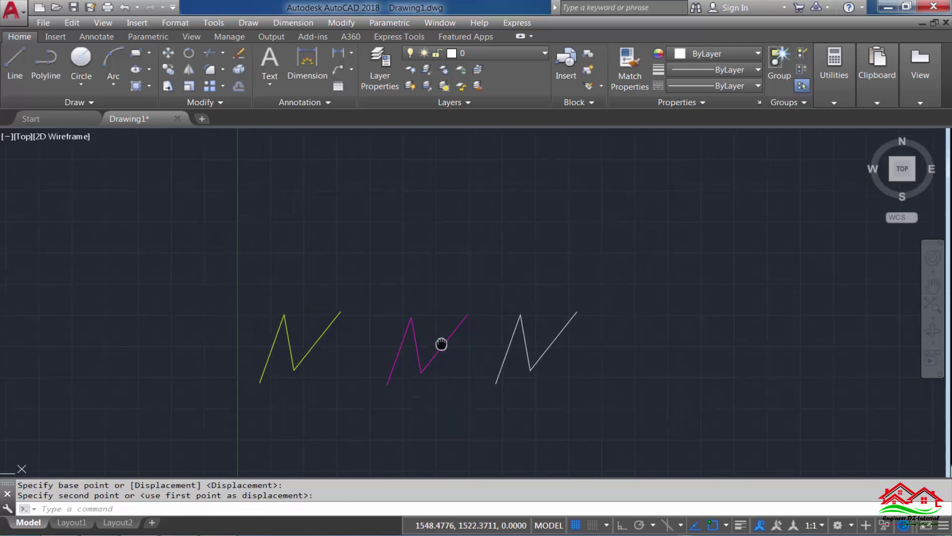
scroll(443, 344, up, 4)
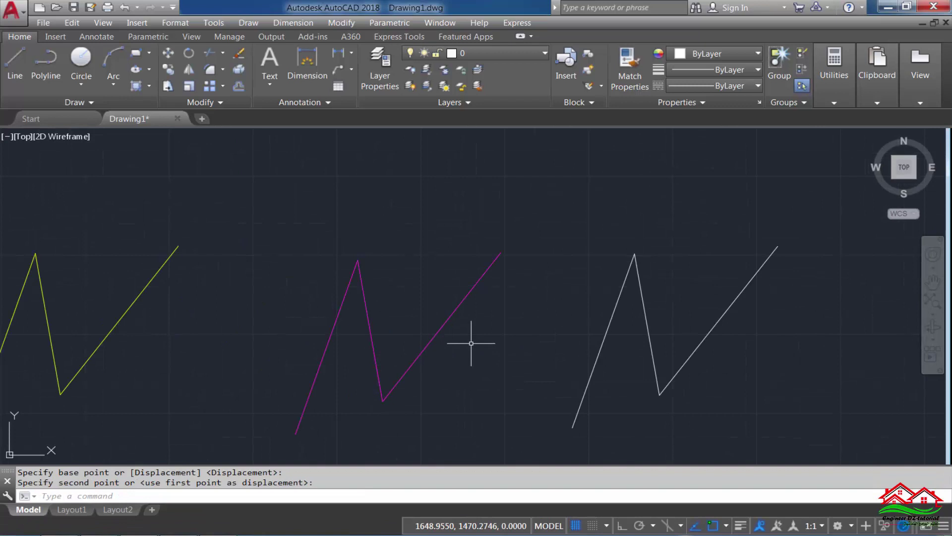
click(433, 338)
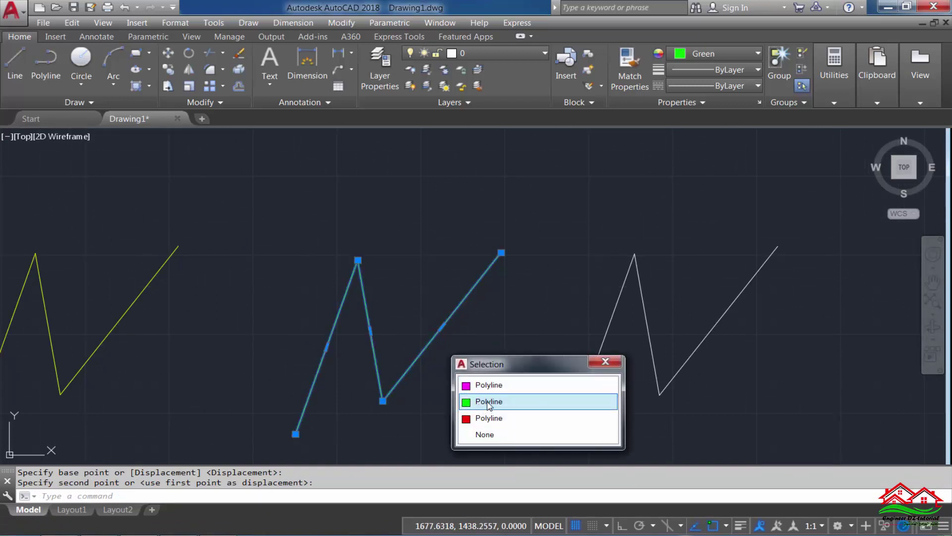
Step: Erase the green zigzag from the middle stack and switch Selection Cycling off with Ctrl+W
click(487, 401)
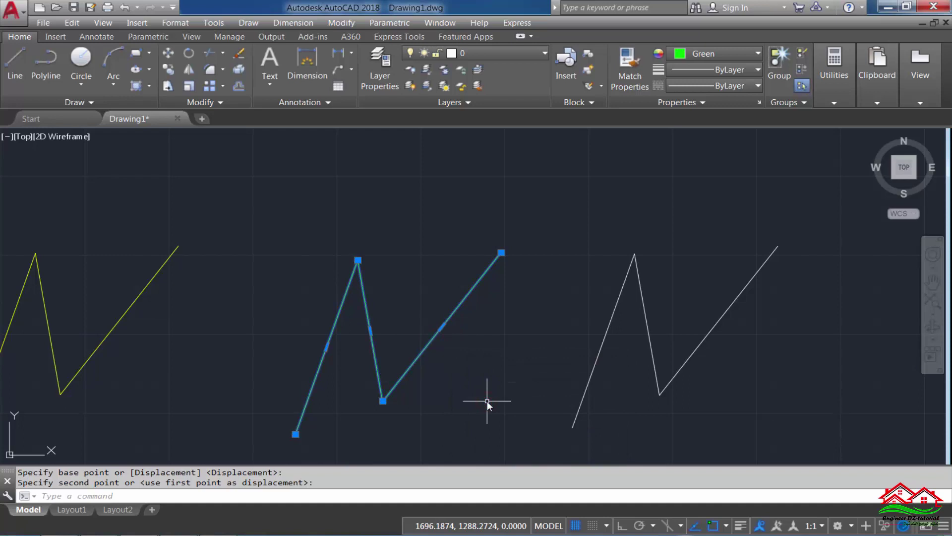
key(Delete)
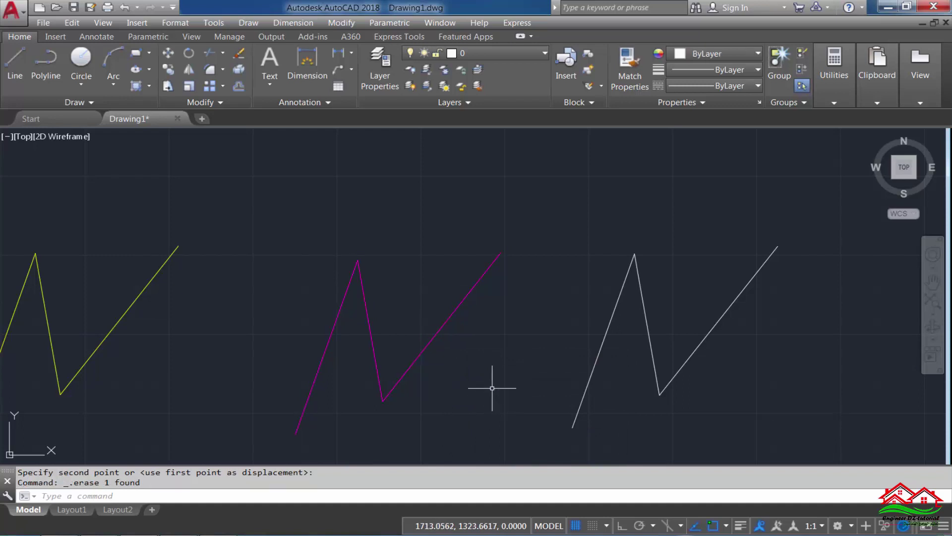
click(447, 324)
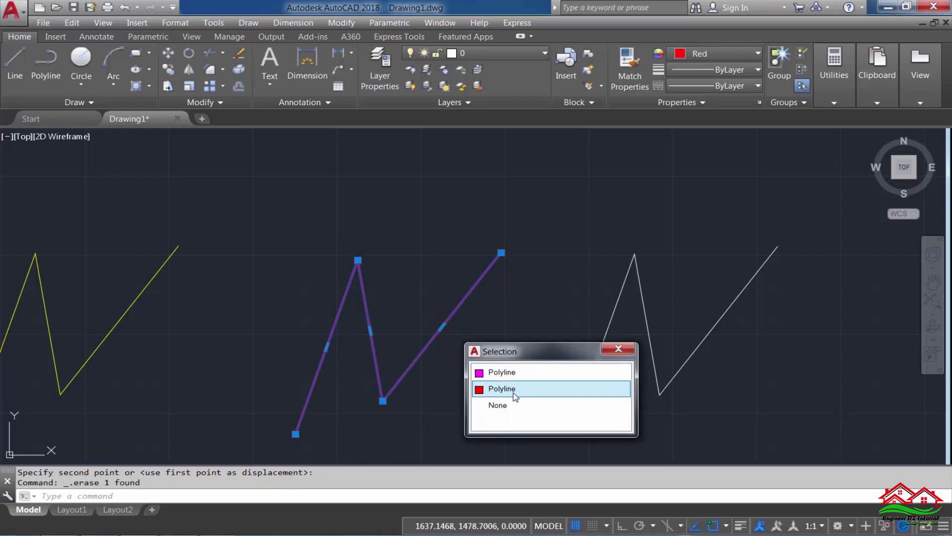
key(Escape)
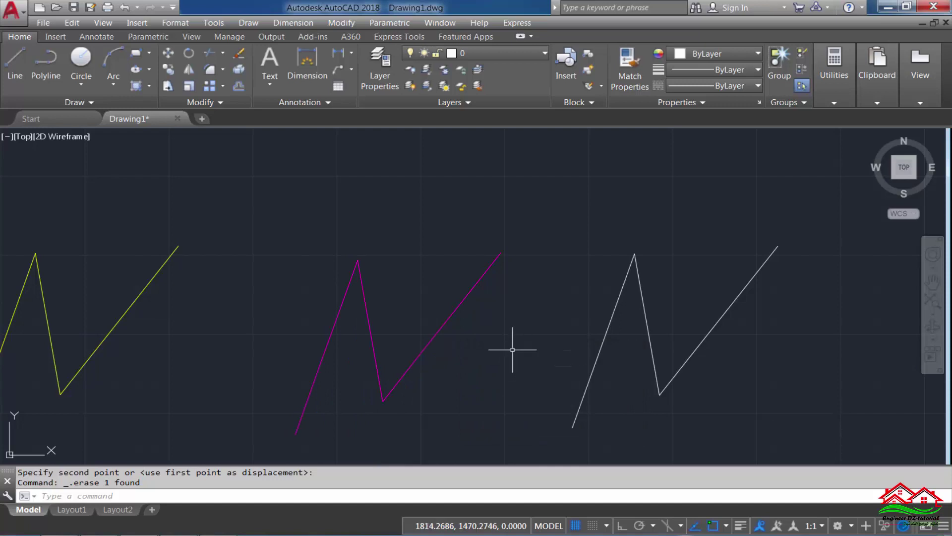
middle_drag(493, 362, 519, 334)
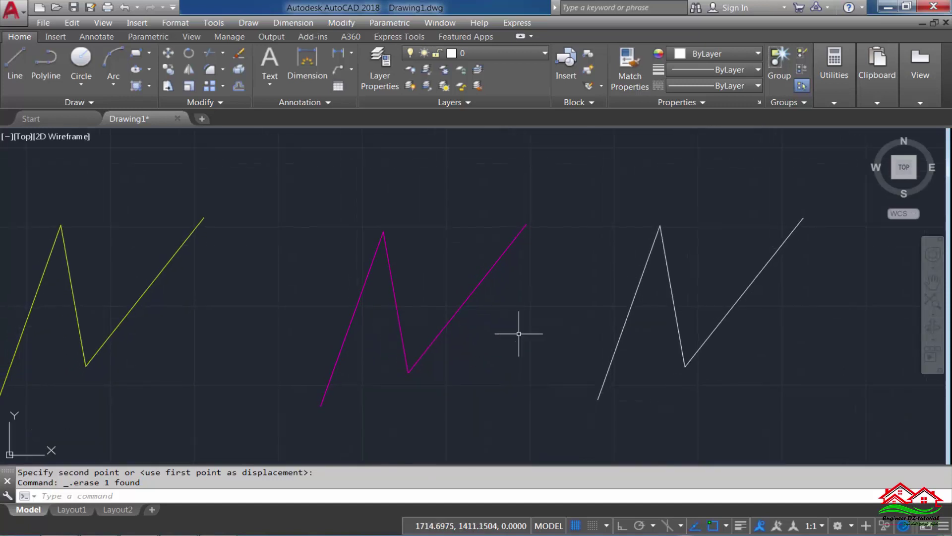
key(ctrl+w)
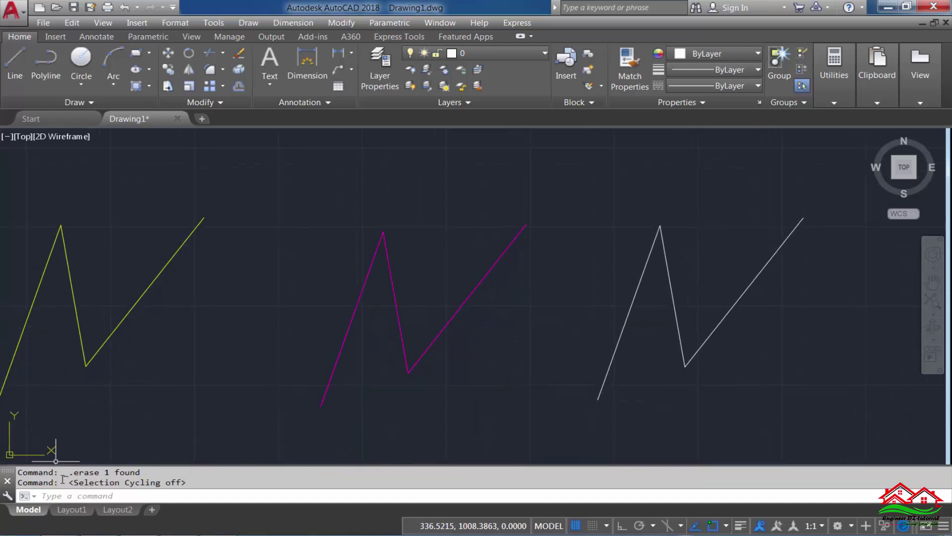
Step: Move the white zigzag from its lower endpoint back onto the magenta polyline
drag(69, 483, 185, 484)
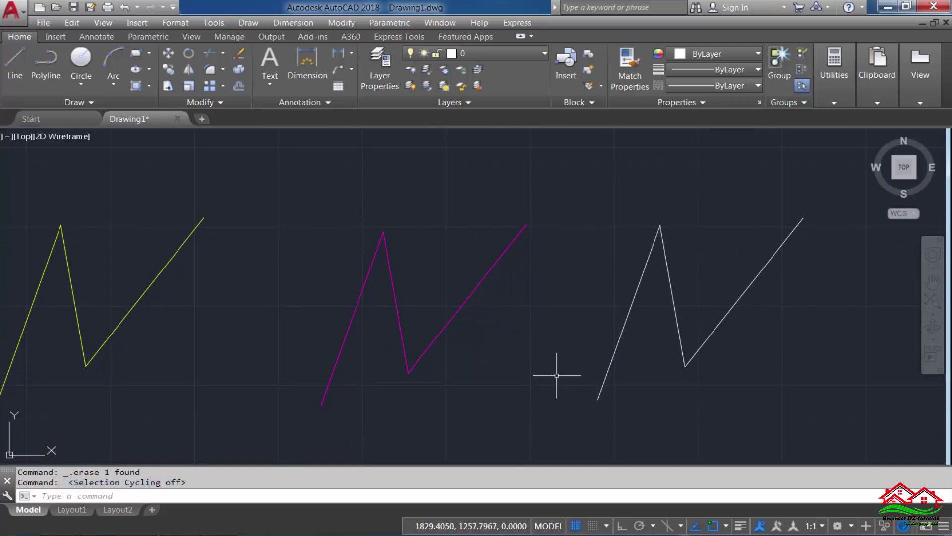
key(Escape)
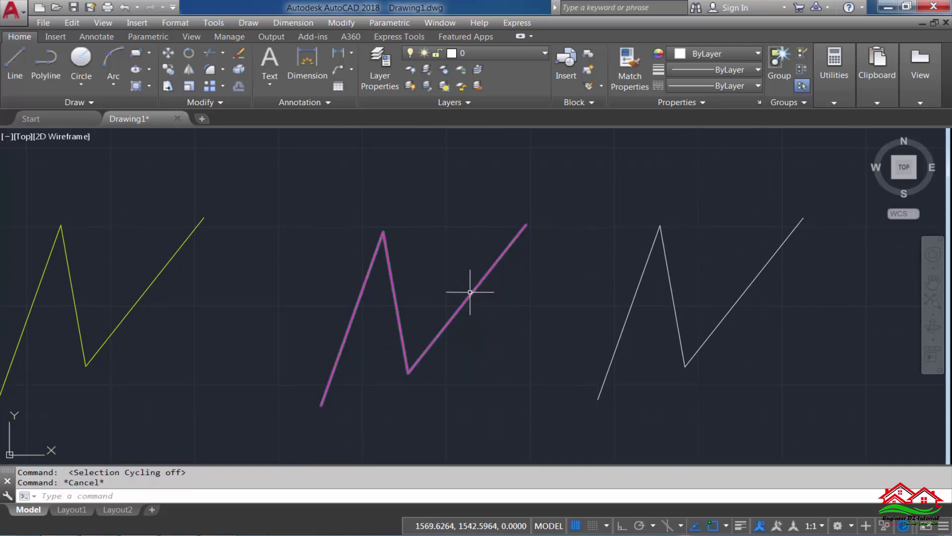
text(m)
key(Return)
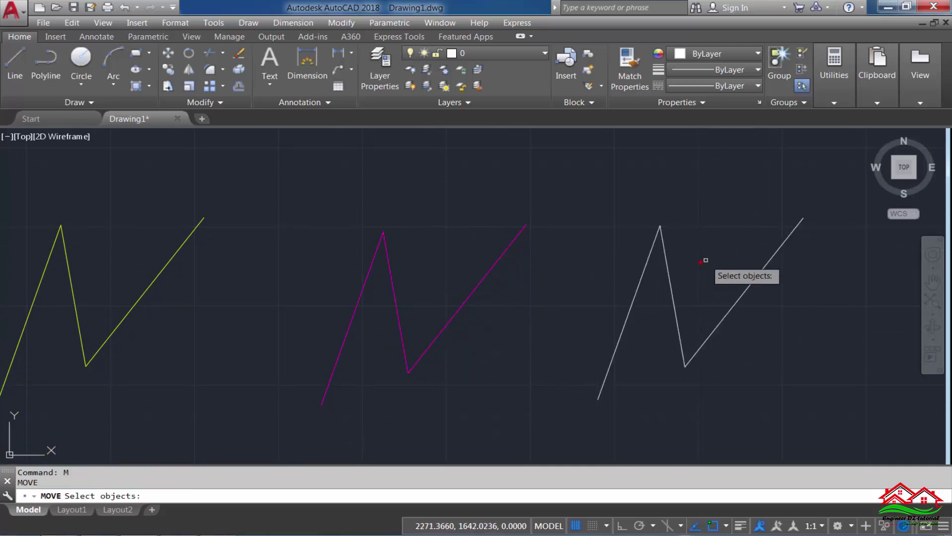
click(701, 262)
click(629, 291)
key(Return)
click(600, 398)
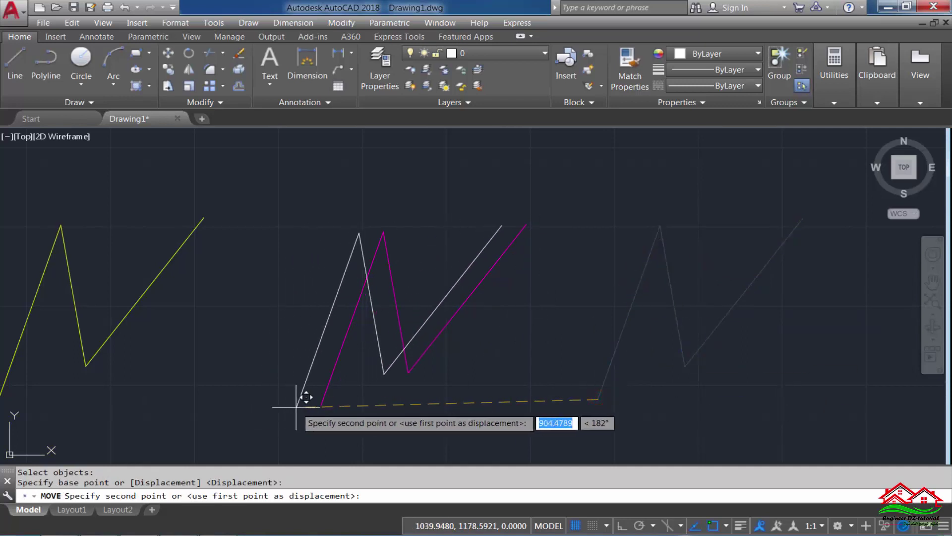
click(321, 405)
Step: Zoom in, pick the top polyline of the stack directly, then clear the selection
scroll(506, 319, up, 1)
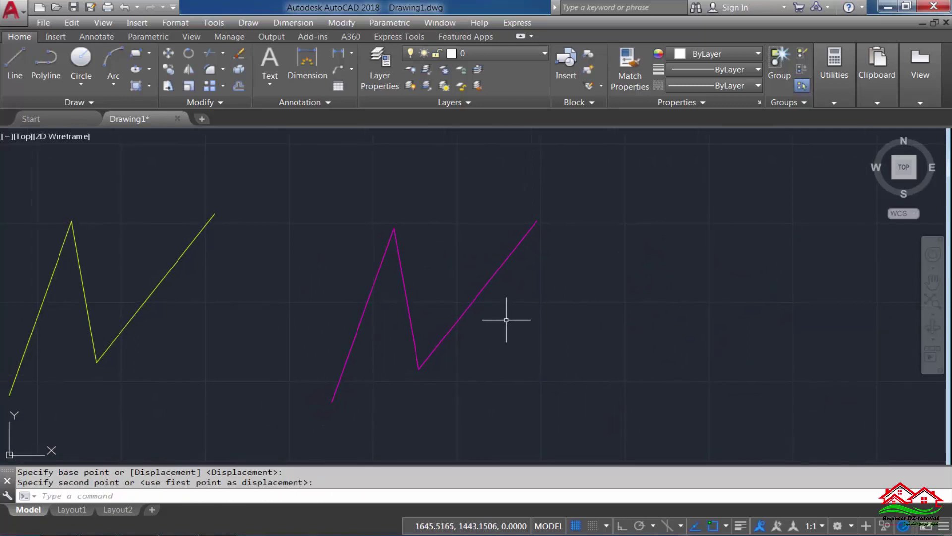
scroll(472, 297, up, 2)
click(459, 279)
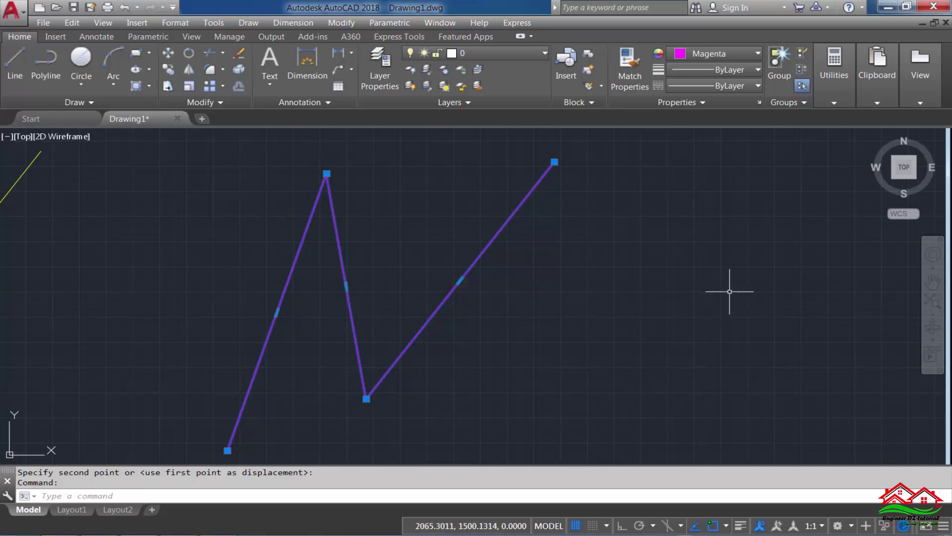
key(Escape)
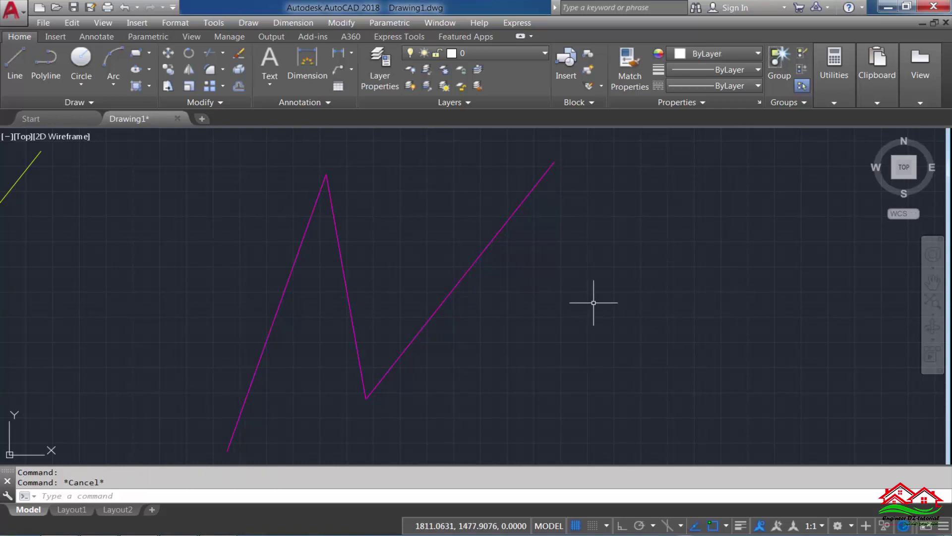